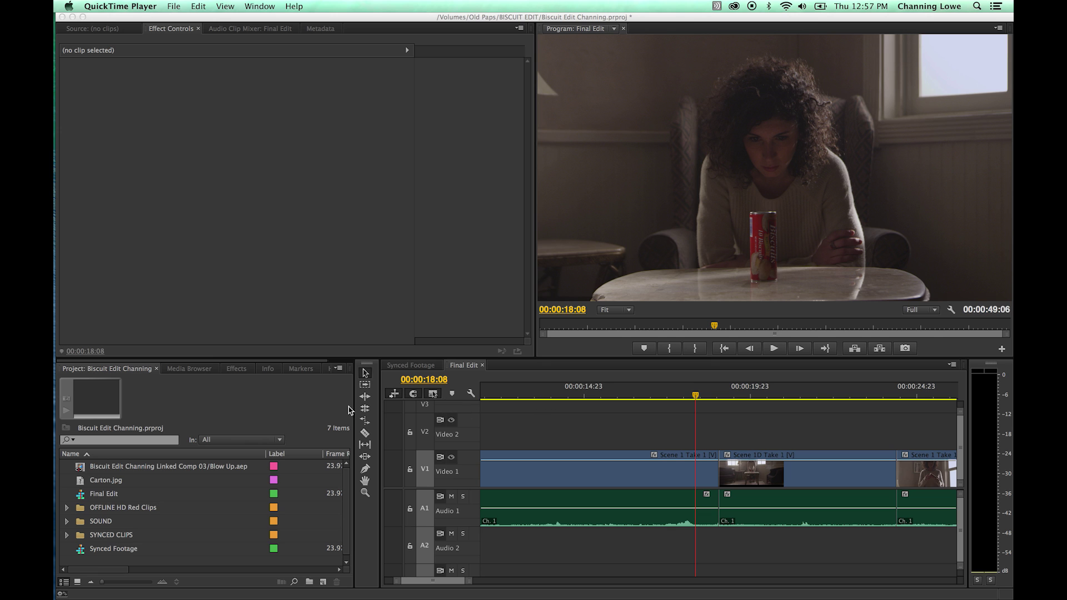
# Scrub across the Scene 1 cut and step between edits to land on 00:00:19:01.
pyautogui.click(696, 395)
pyautogui.moveTo(700, 395); pyautogui.dragTo(666, 395)
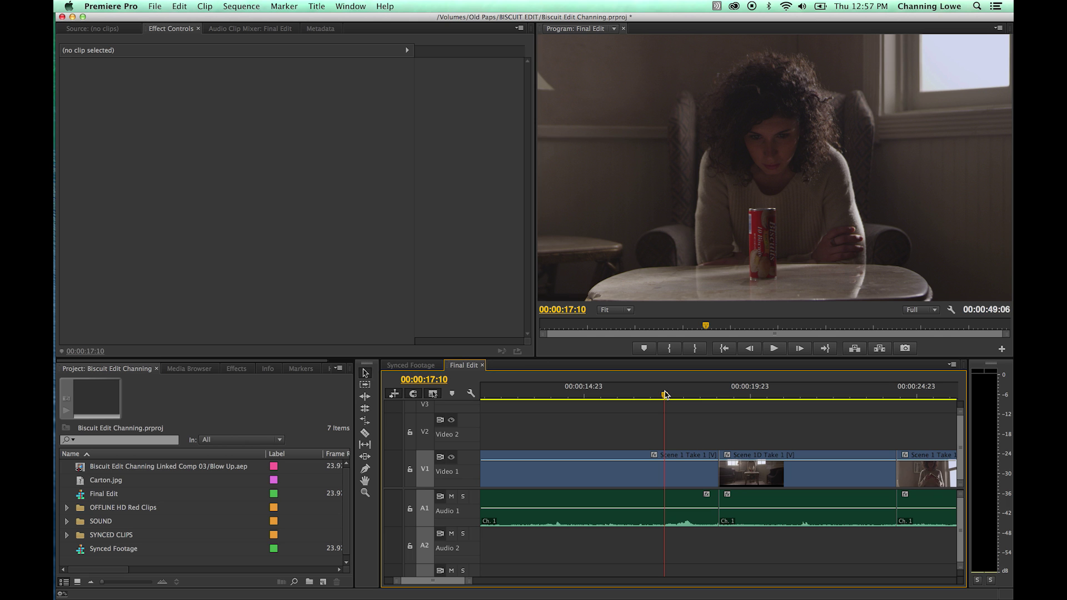
pyautogui.moveTo(666, 395)
pyautogui.mouseDown()
pyautogui.moveTo(656, 395)
pyautogui.moveTo(724, 396)
pyautogui.moveTo(656, 398)
pyautogui.mouseUp()
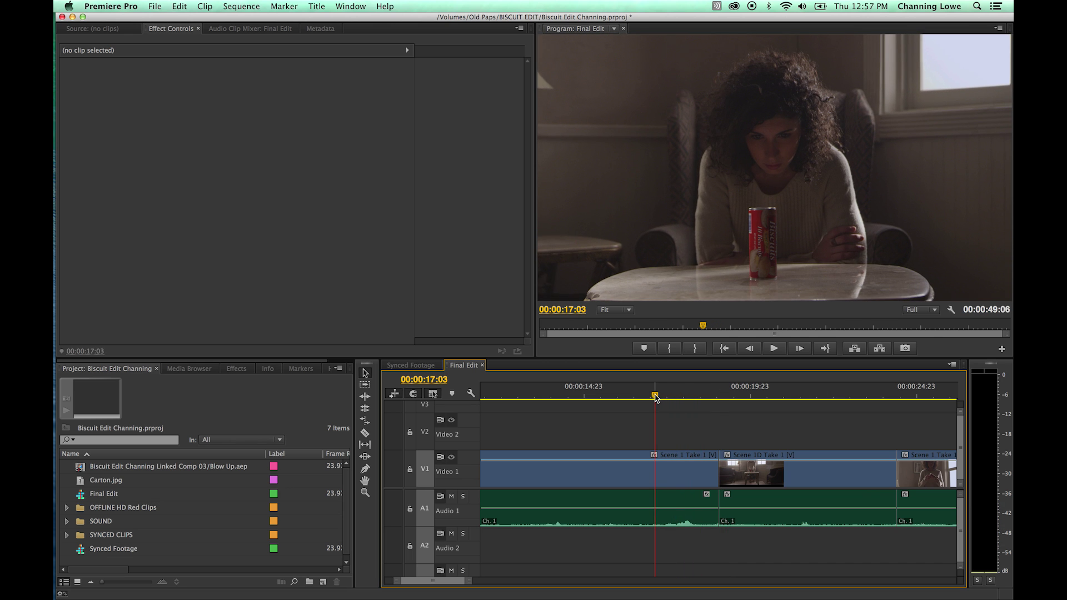
pyautogui.press('Down')
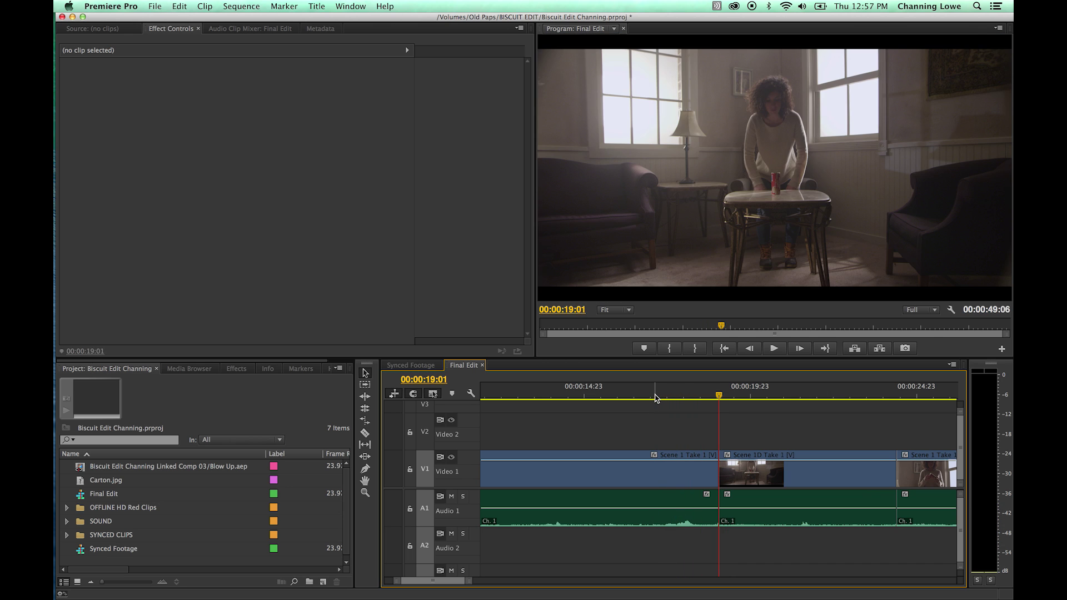
pyautogui.press('Down')
pyautogui.press('Up')
pyautogui.press('Home')
pyautogui.press('Down')
pyautogui.press('Down')
# Play and scrub across the cut, then open 00:00:19:01 in the two-up trim view.
pyautogui.click(655, 398)
pyautogui.press('space')
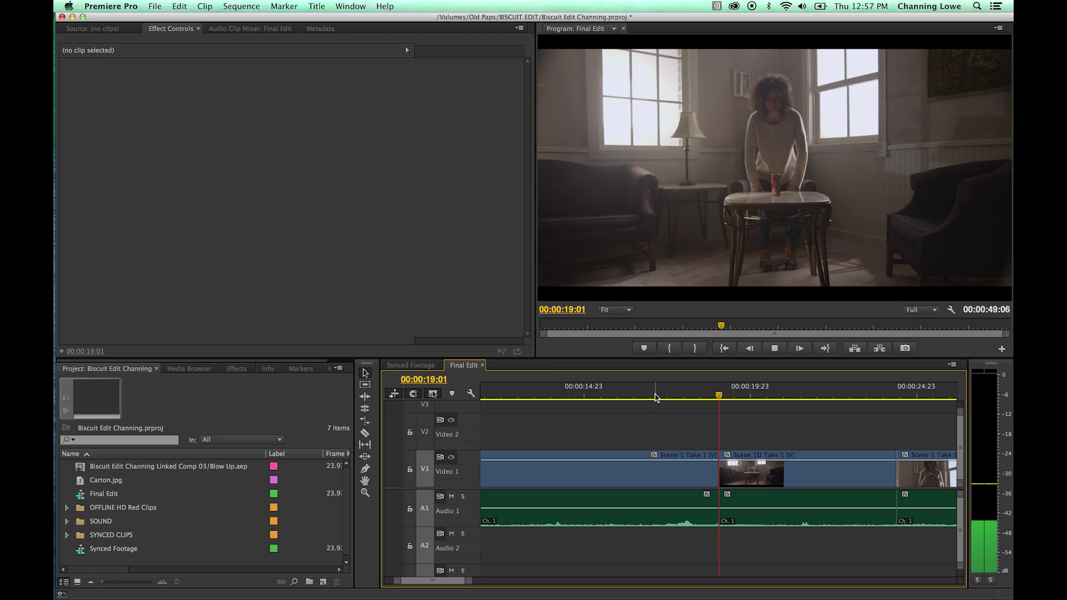
pyautogui.press('space')
pyautogui.click(716, 398)
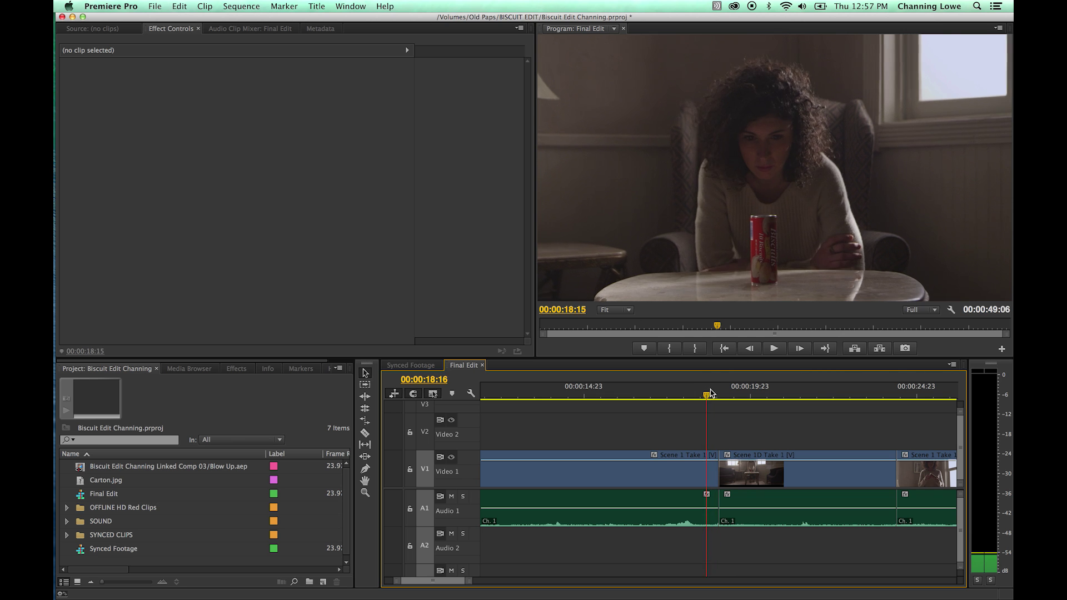
pyautogui.click(726, 396)
pyautogui.moveTo(728, 393)
pyautogui.mouseDown()
pyautogui.moveTo(710, 395)
pyautogui.moveTo(736, 394)
pyautogui.mouseUp()
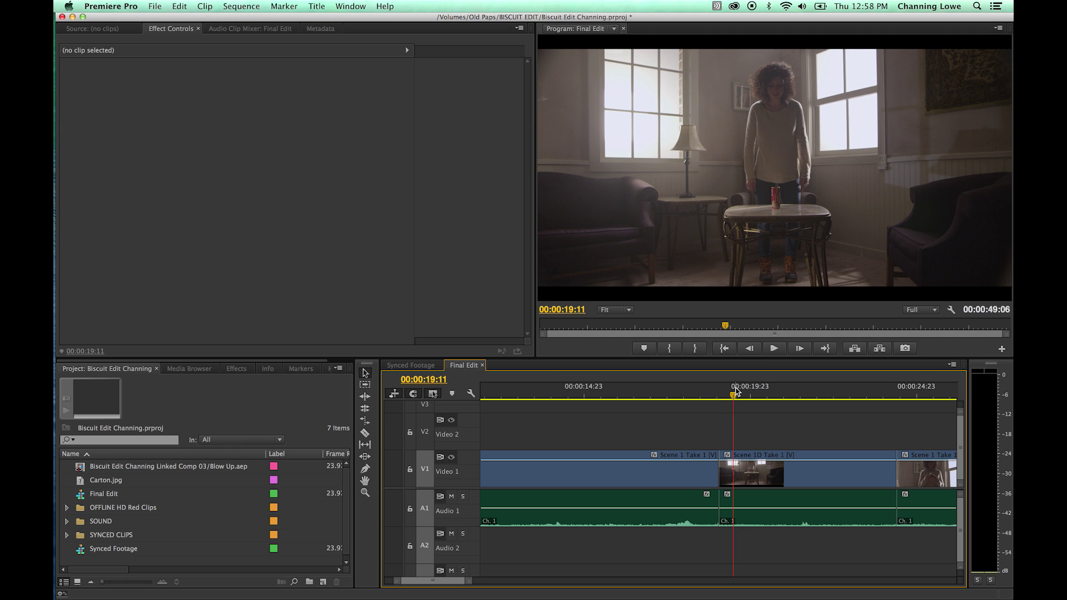
pyautogui.hotkey('shift', 'Left')
pyautogui.hotkey('shift', 'Left')
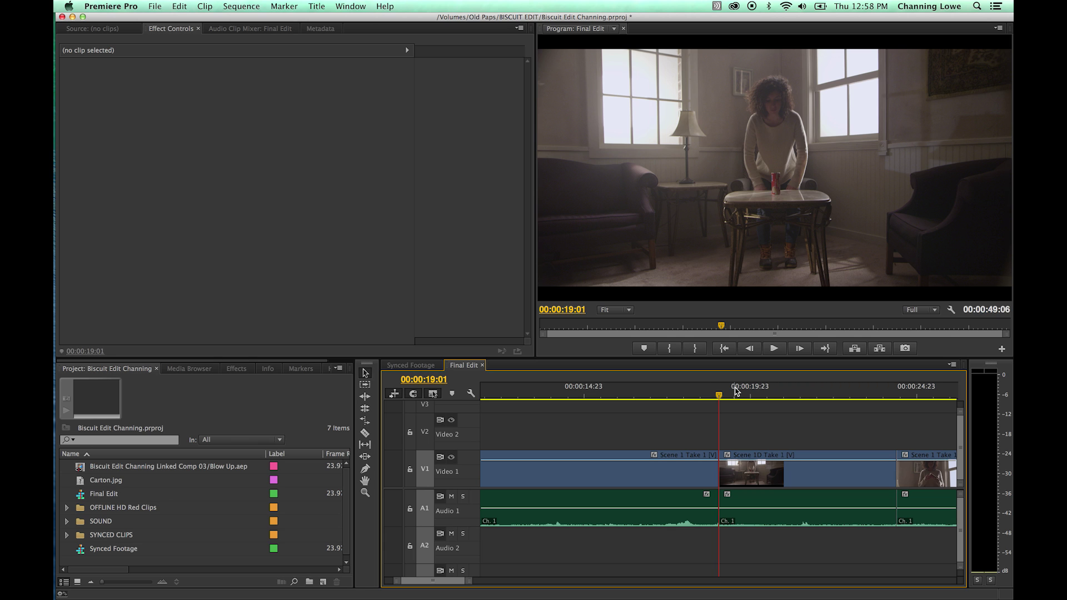
pyautogui.press('t')
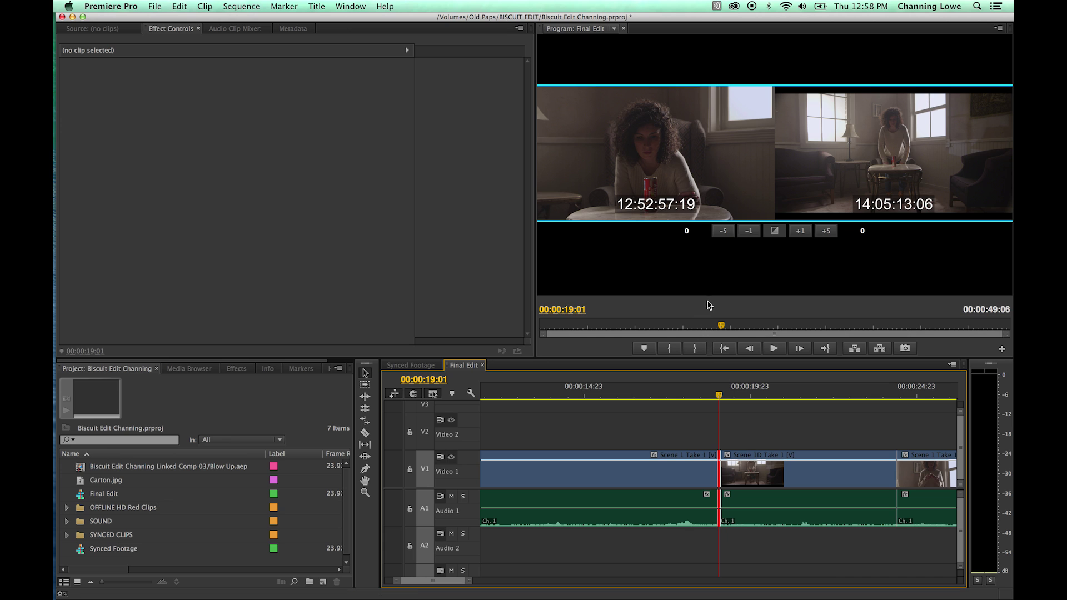
# Switch the trim target among the outgoing clip, the incoming clip and a rolling trim.
pyautogui.click(692, 262)
pyautogui.click(695, 200)
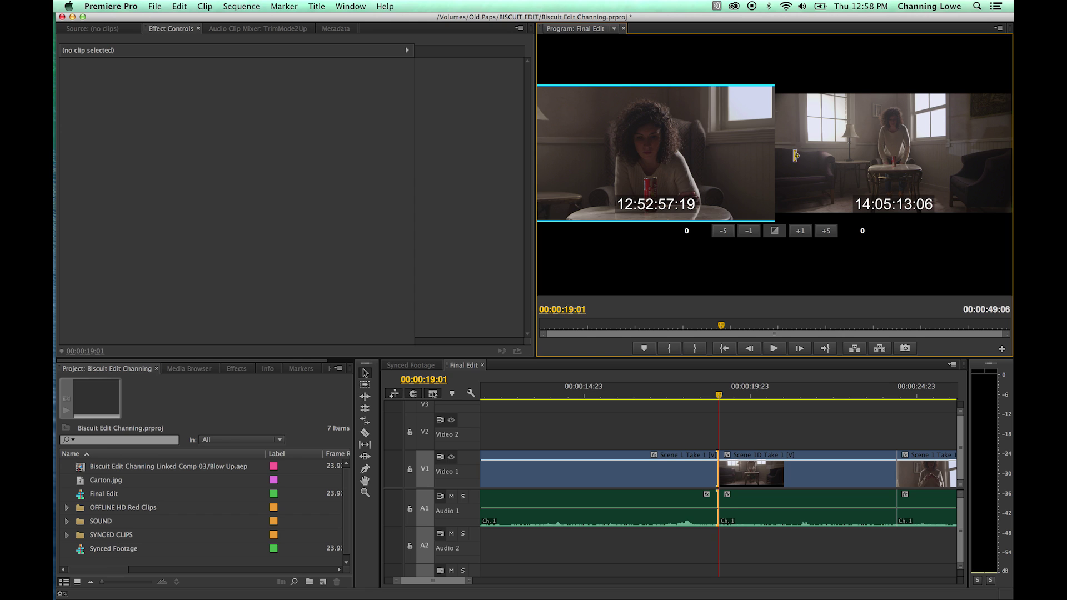
pyautogui.click(866, 146)
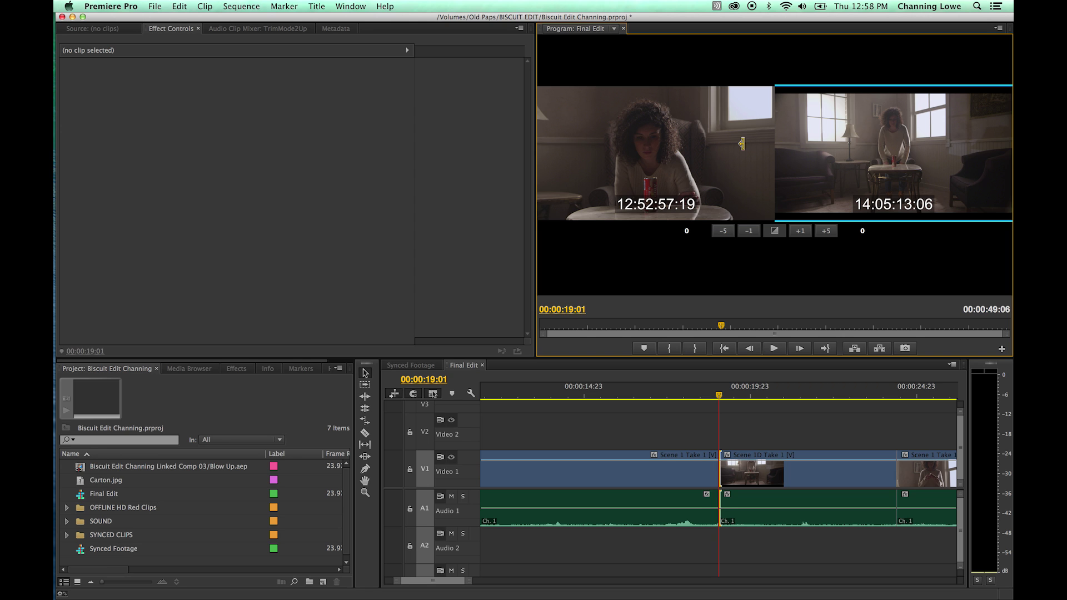
pyautogui.click(722, 136)
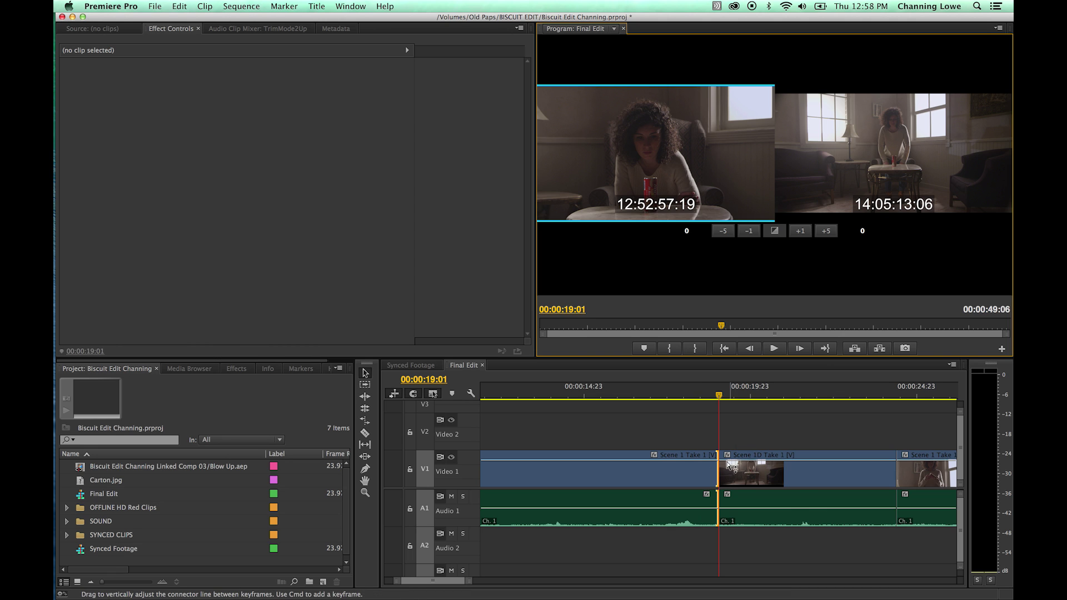
pyautogui.click(852, 168)
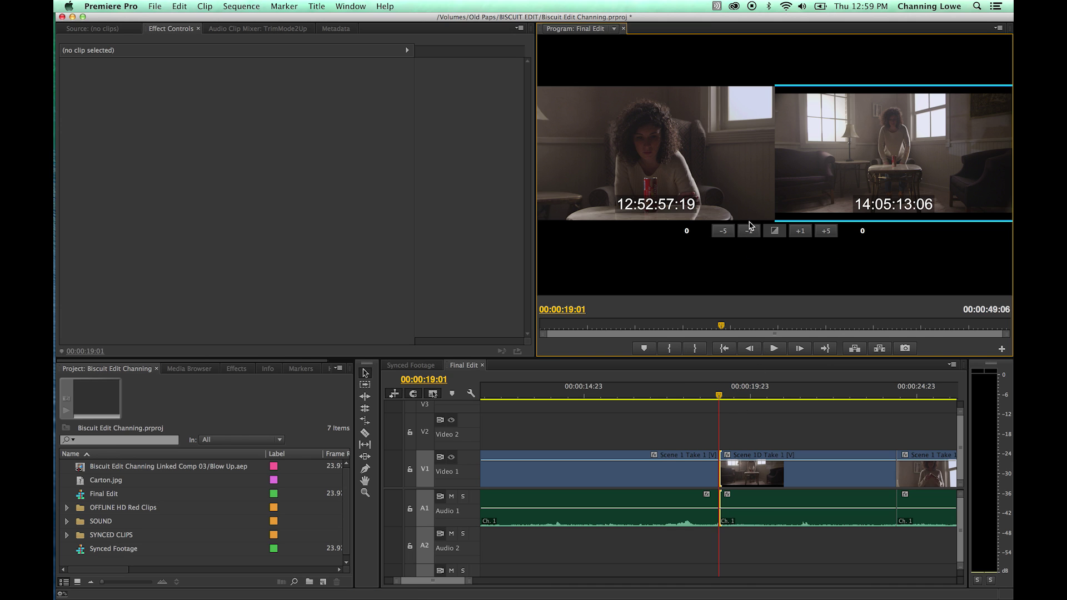
pyautogui.click(751, 194)
# Target only the outgoing clip's end and extend it 13 frames during playback.
pyautogui.click(773, 167)
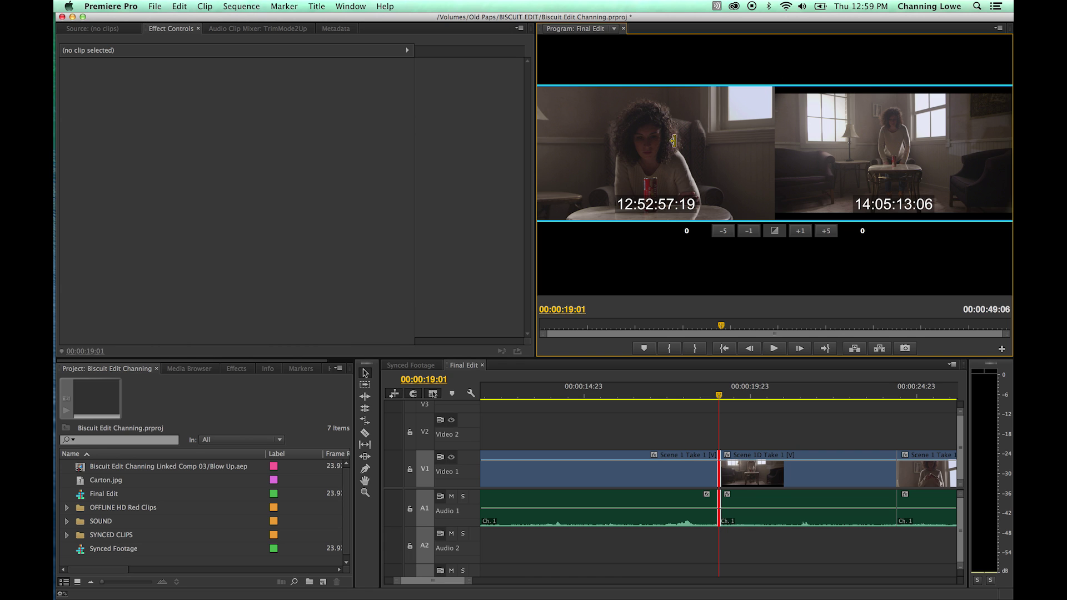
pyautogui.click(684, 154)
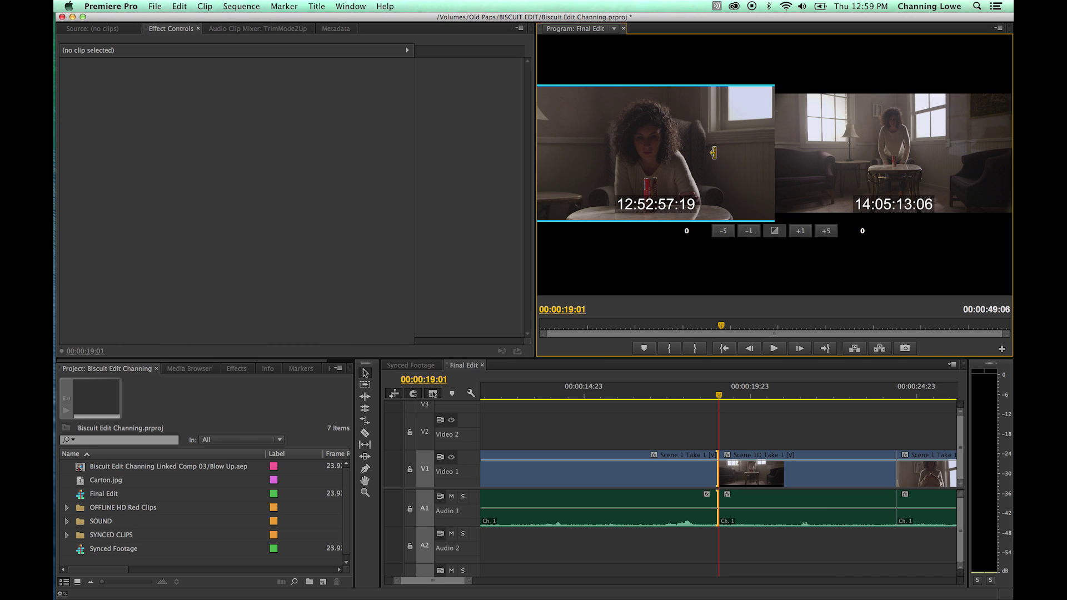
pyautogui.click(769, 159)
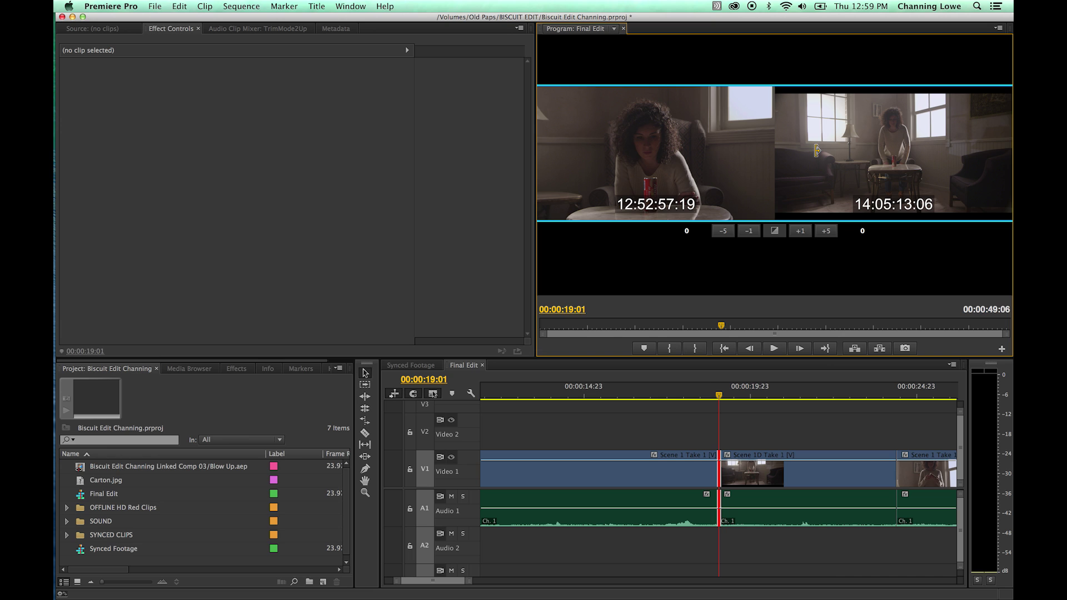
pyautogui.click(745, 152)
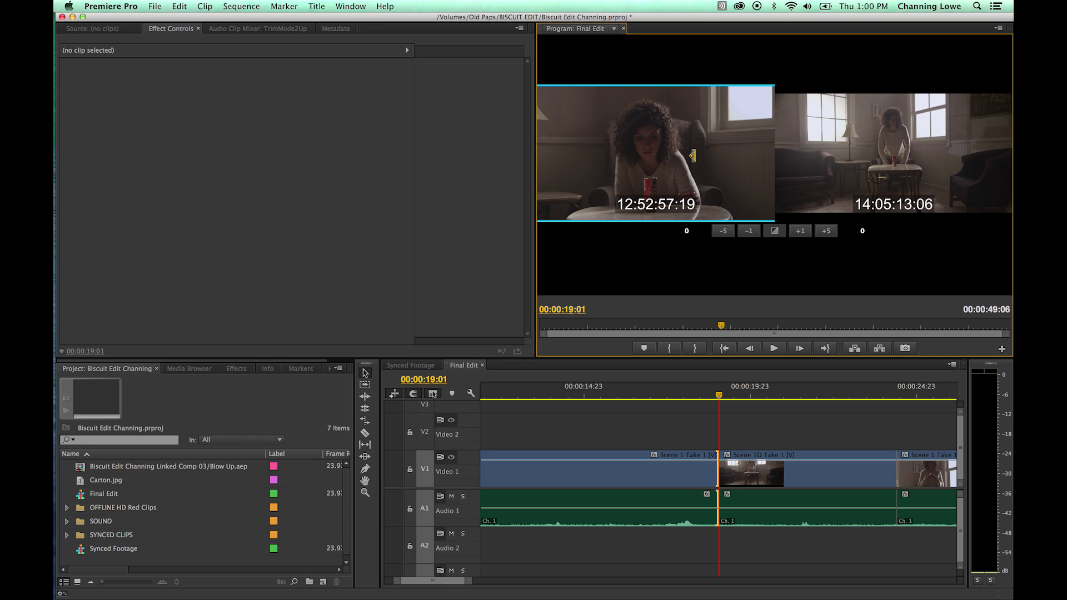
pyautogui.press('space')
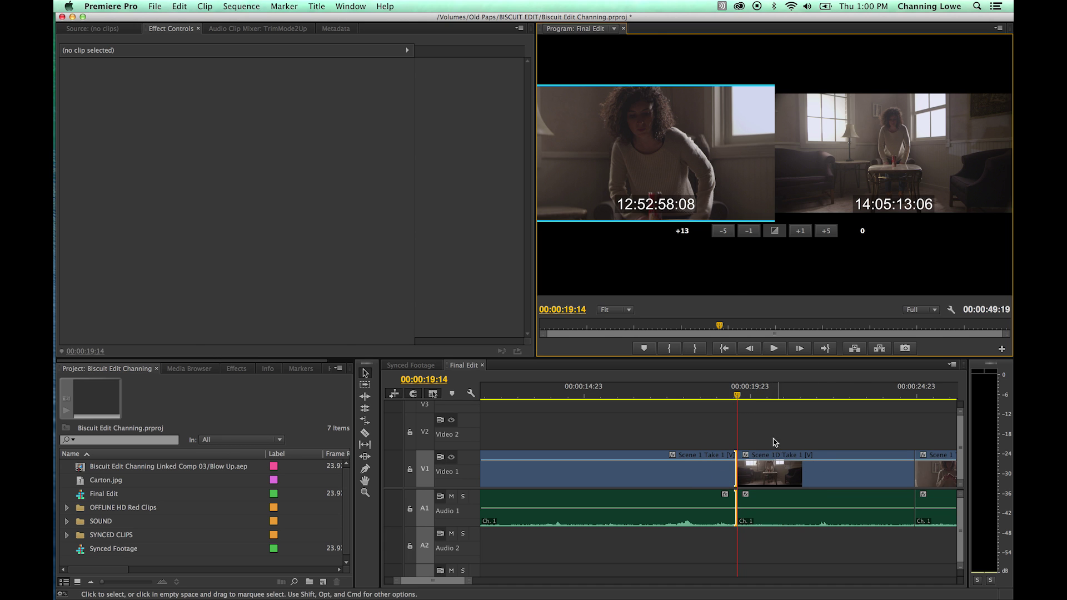
pyautogui.moveTo(734, 399); pyautogui.dragTo(683, 398)
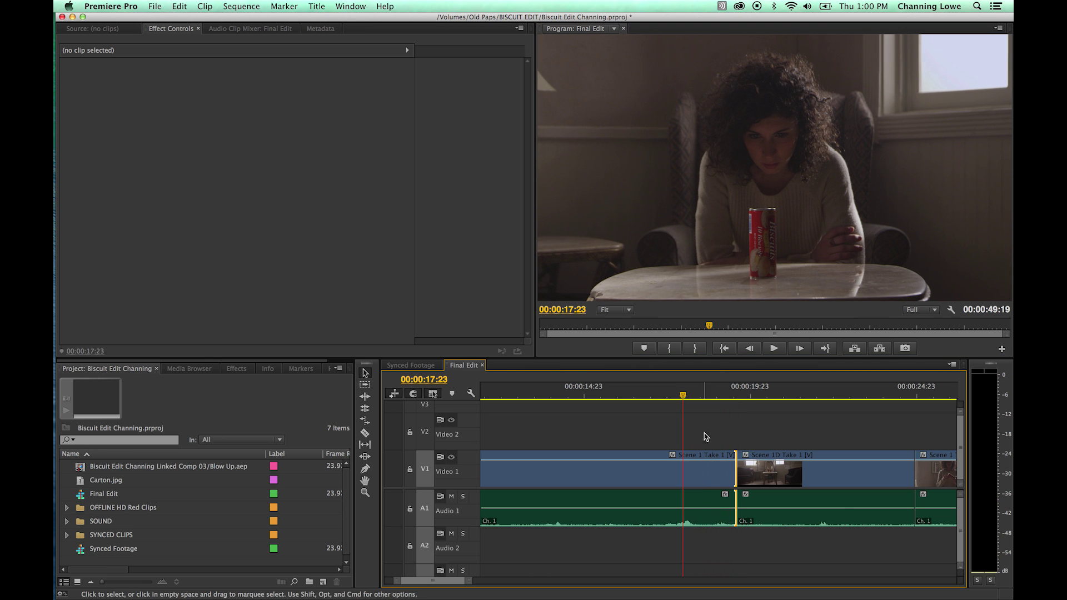
pyautogui.press('j')
pyautogui.press('k')
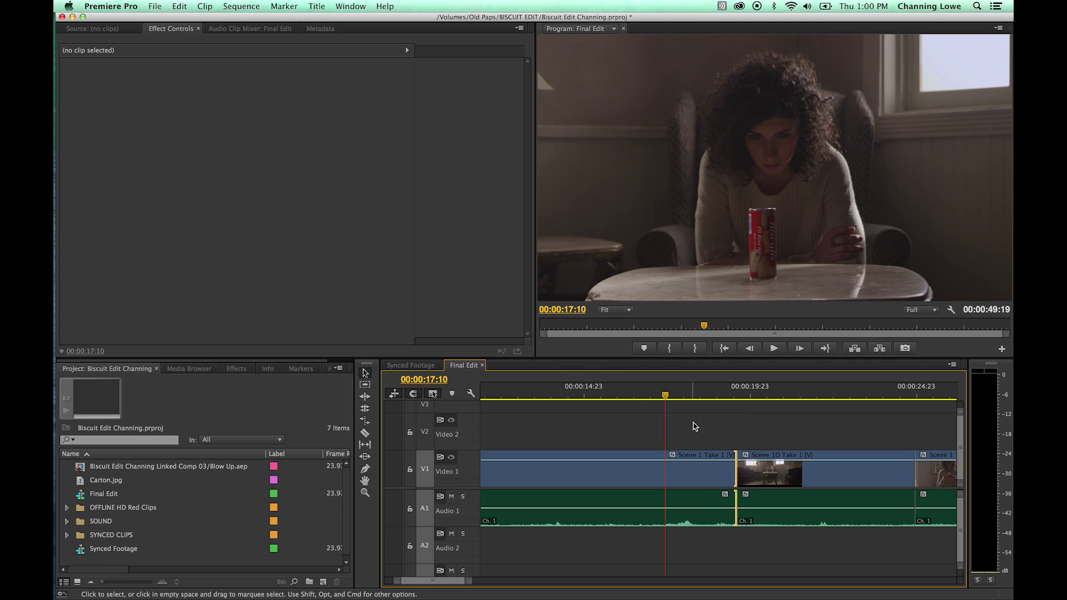
pyautogui.click(774, 349)
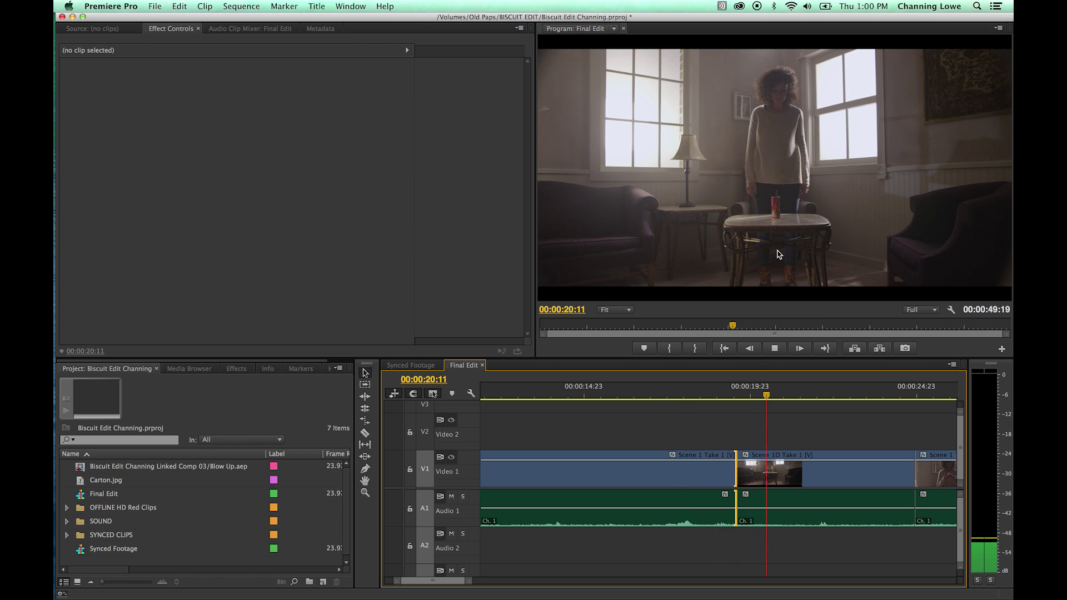
pyautogui.click(774, 348)
pyautogui.click(737, 395)
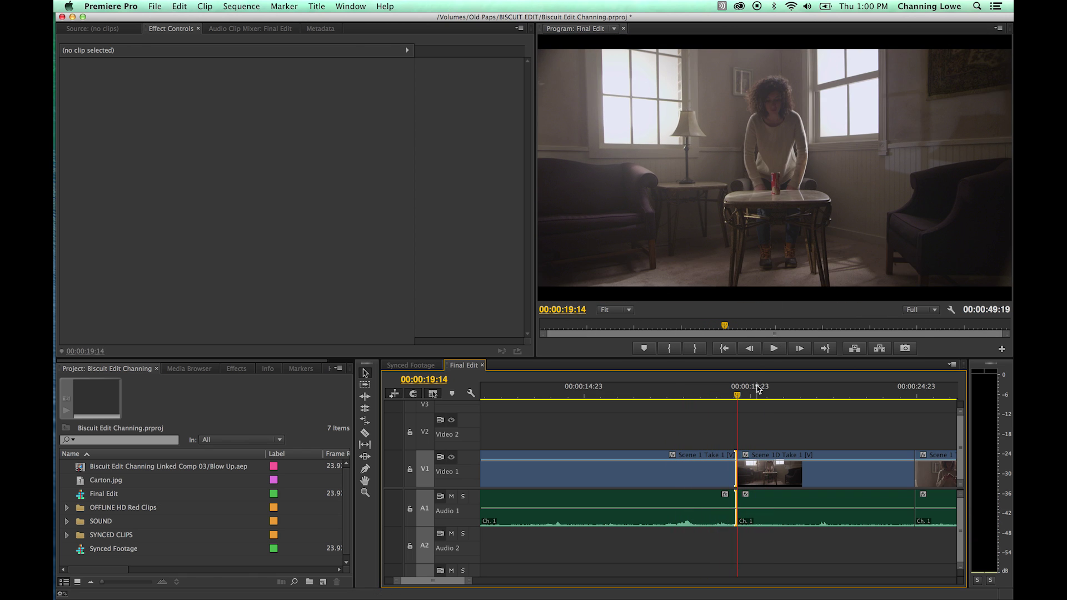
pyautogui.press('t')
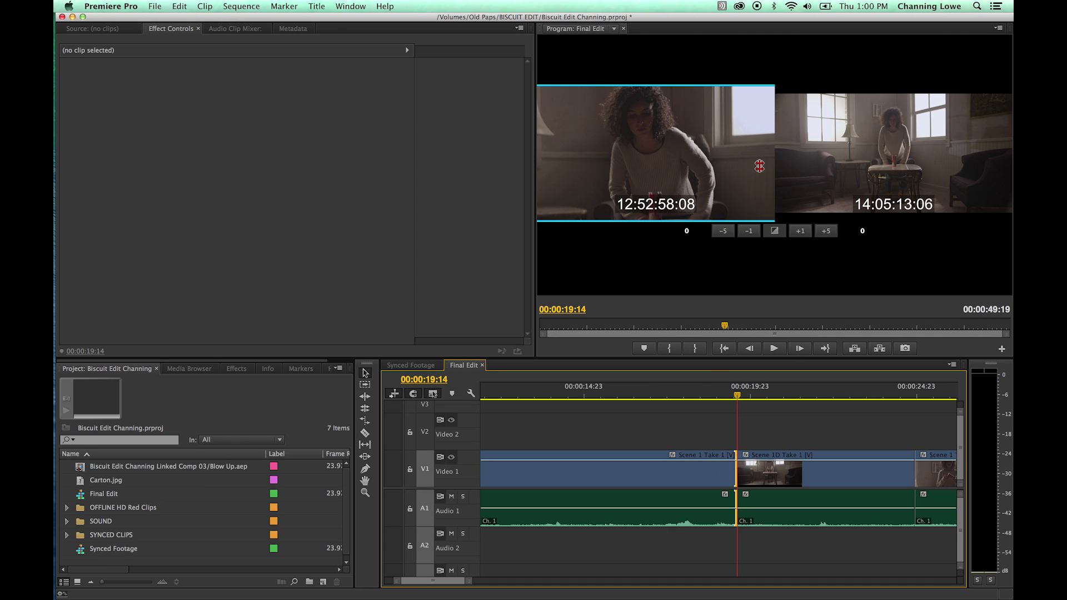
# Loop the cut and try 57-frame and 20-frame outgoing trims, undoing both.
pyautogui.click(740, 161)
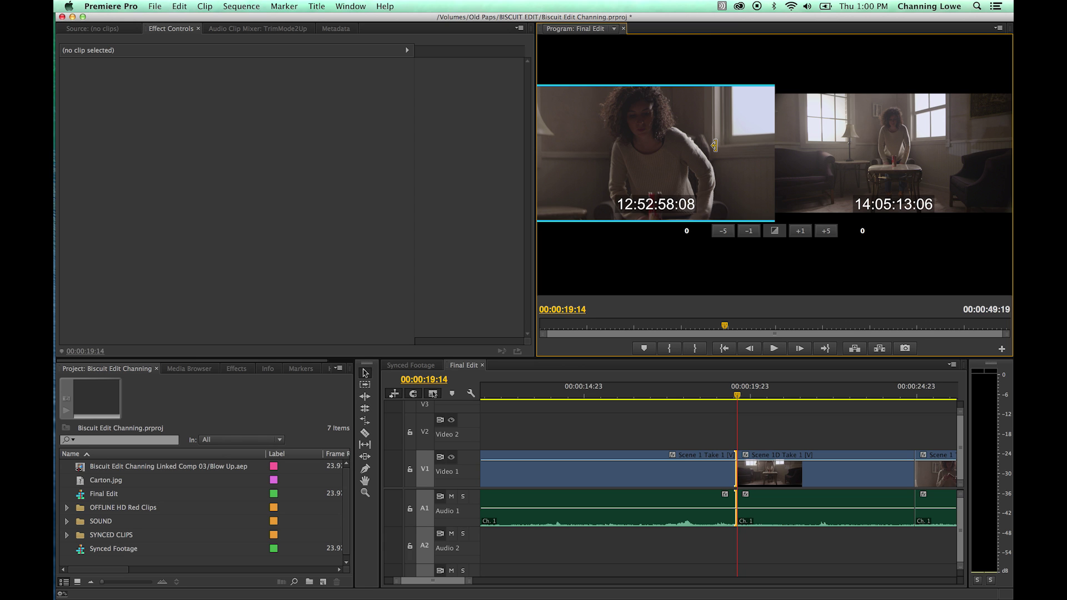
pyautogui.press('space')
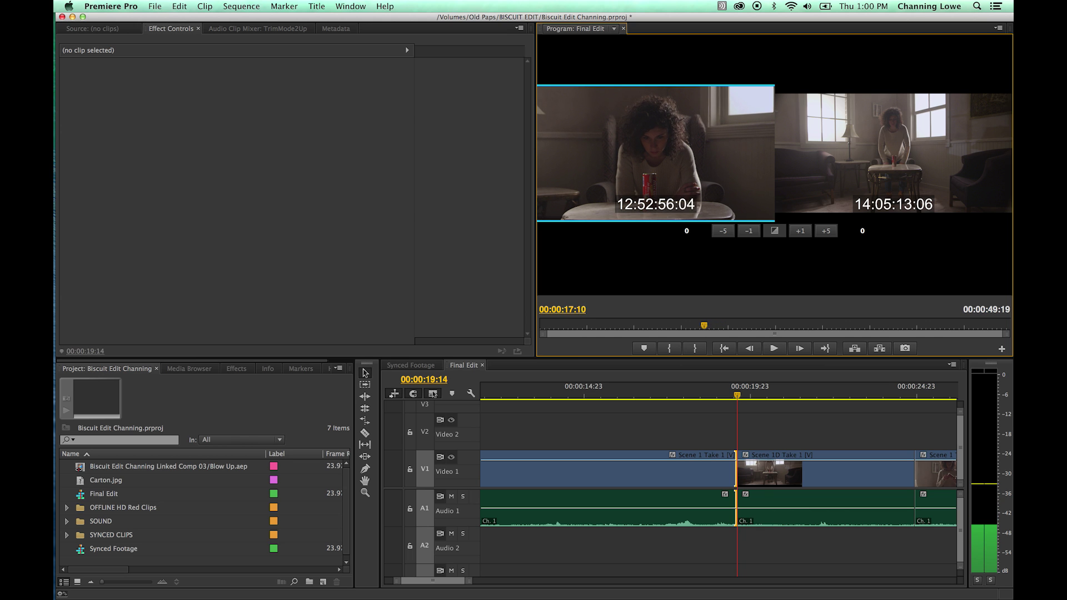
pyautogui.press('k')
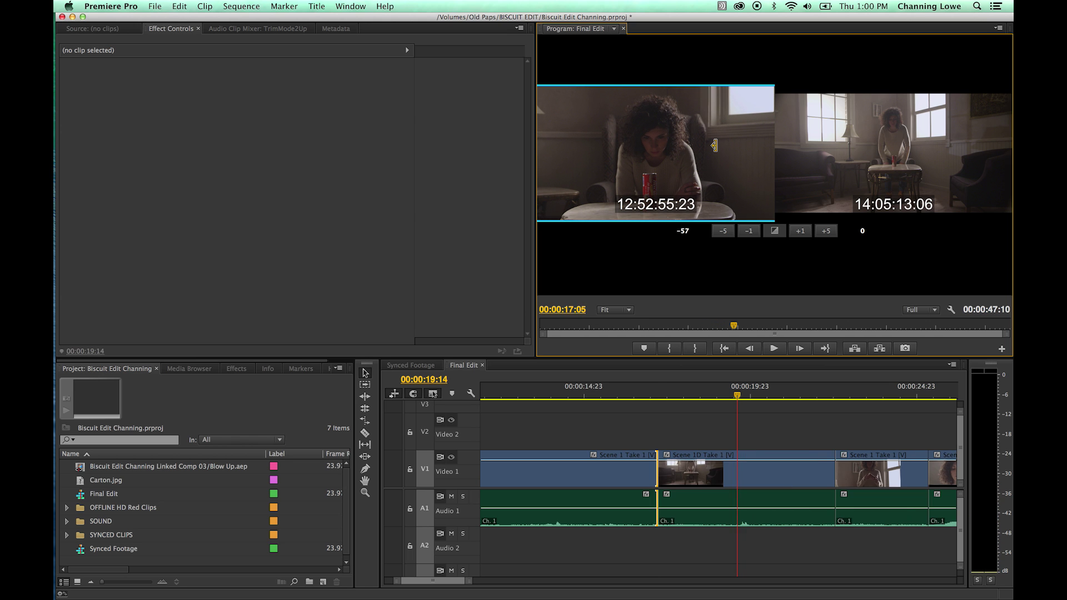
pyautogui.press('super+z')
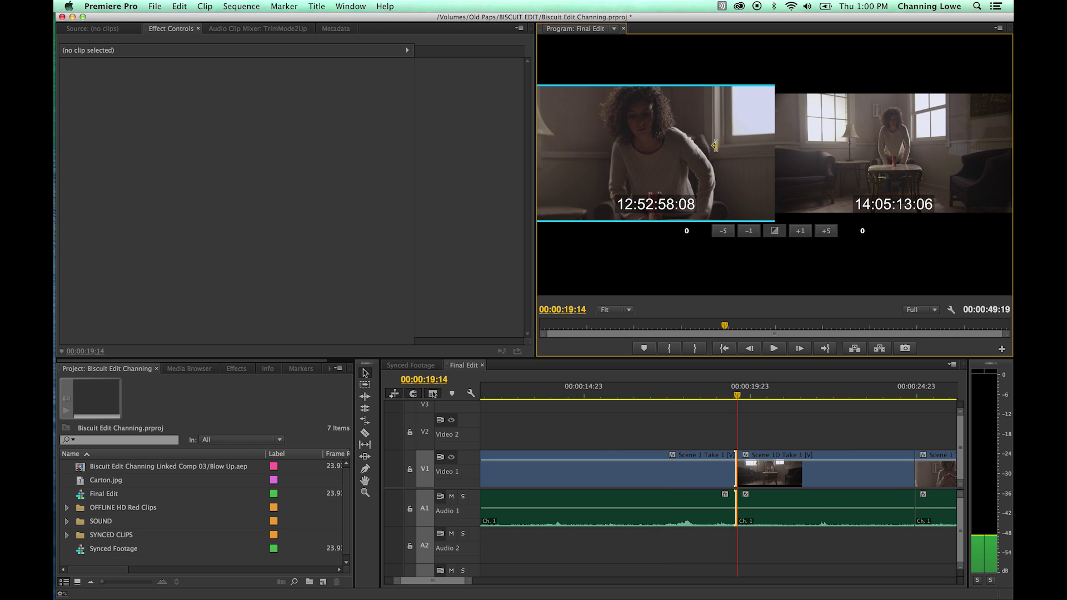
pyautogui.press('l')
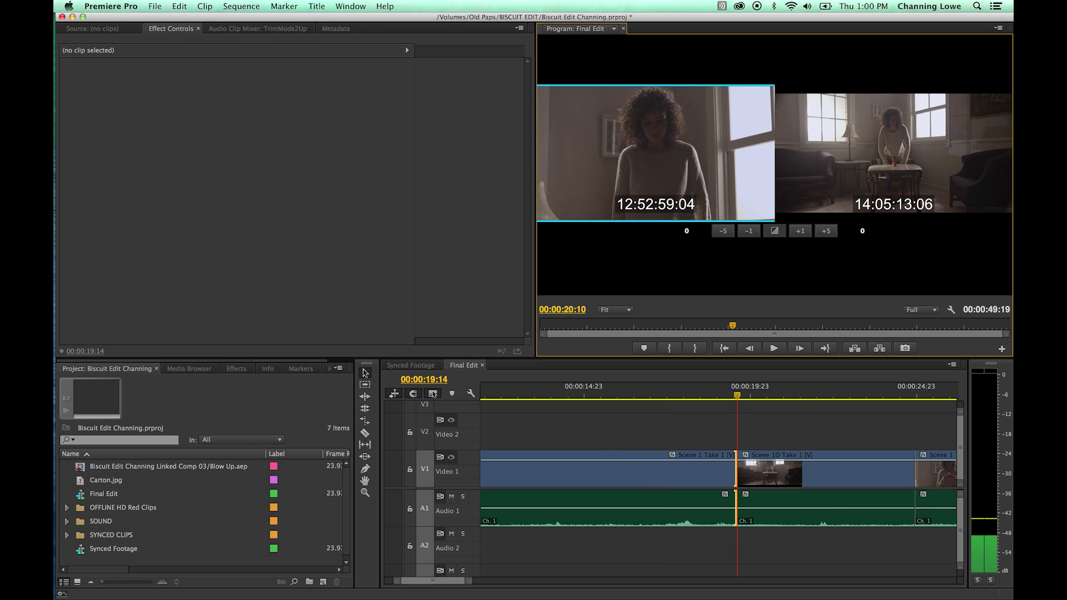
pyautogui.press('k')
pyautogui.press('super+z')
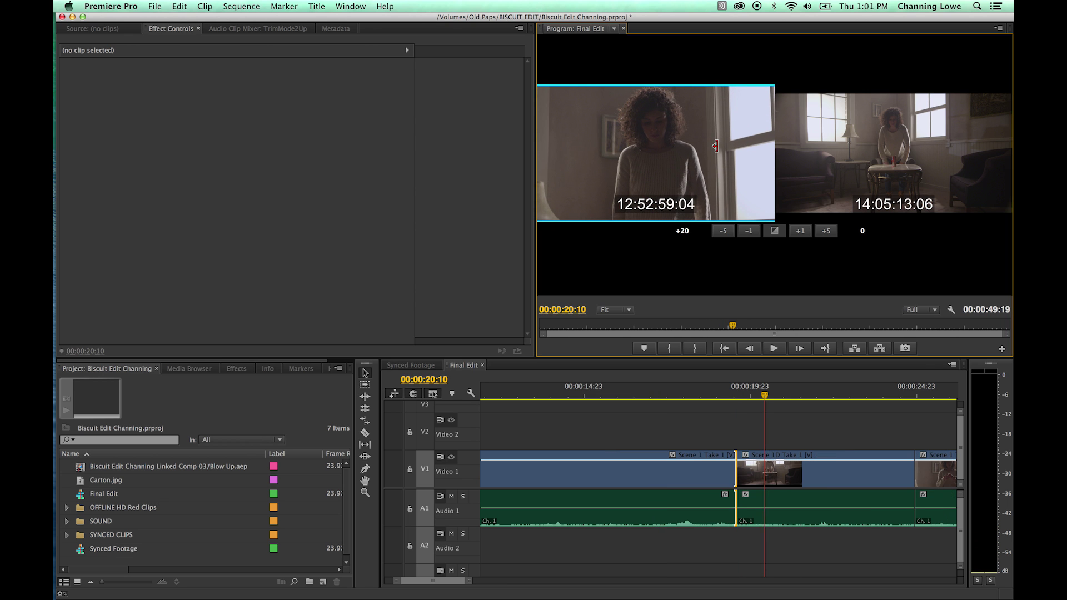
# Dynamically trim Scene 1D Take 1's start earlier (-18) and later (+30 frames).
pyautogui.click(821, 146)
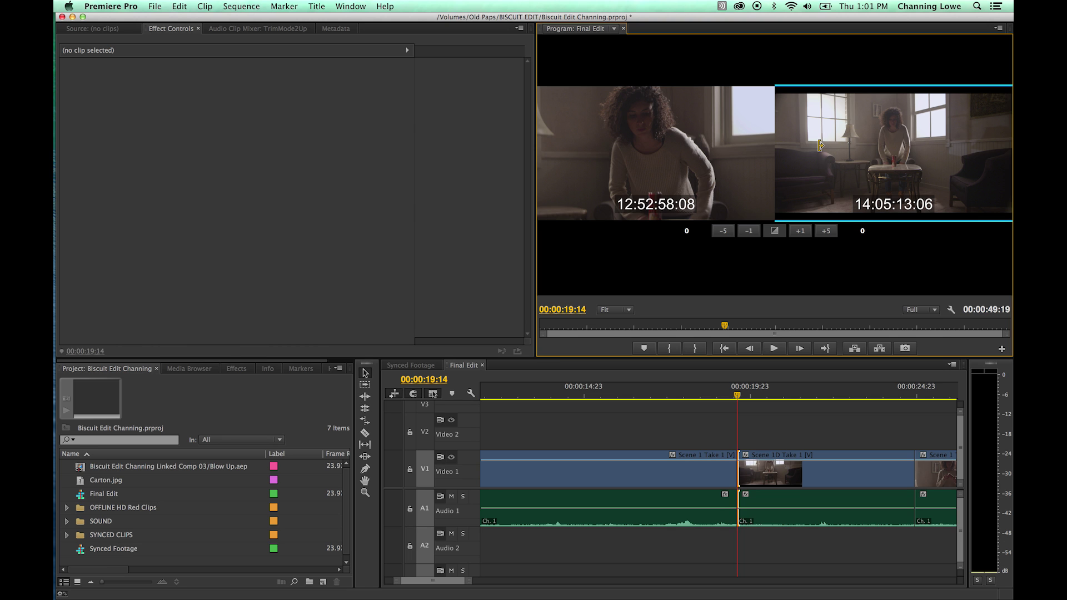
pyautogui.press('j')
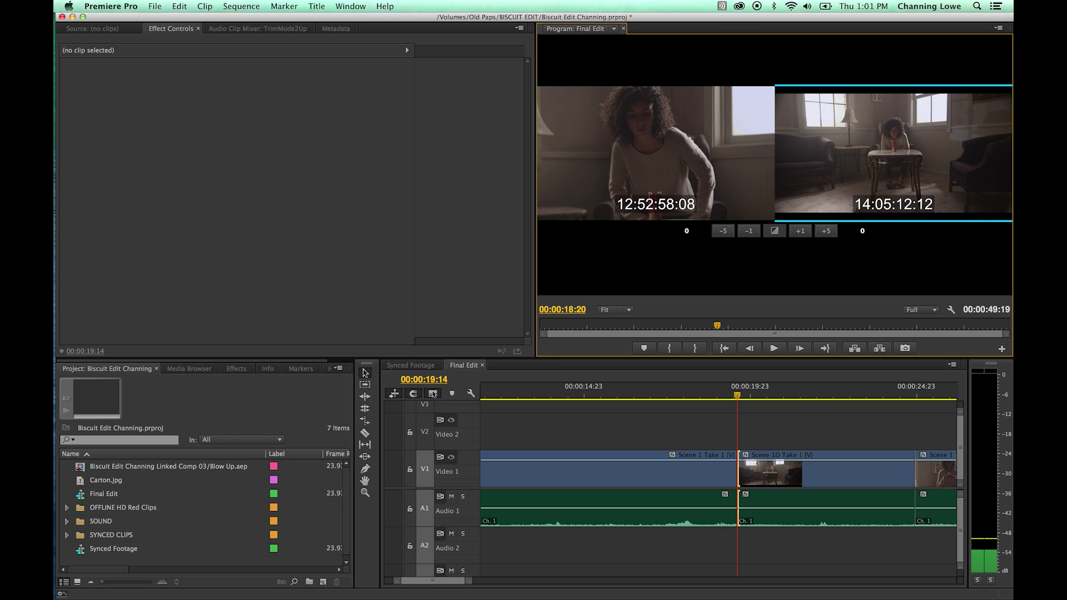
pyautogui.press('k')
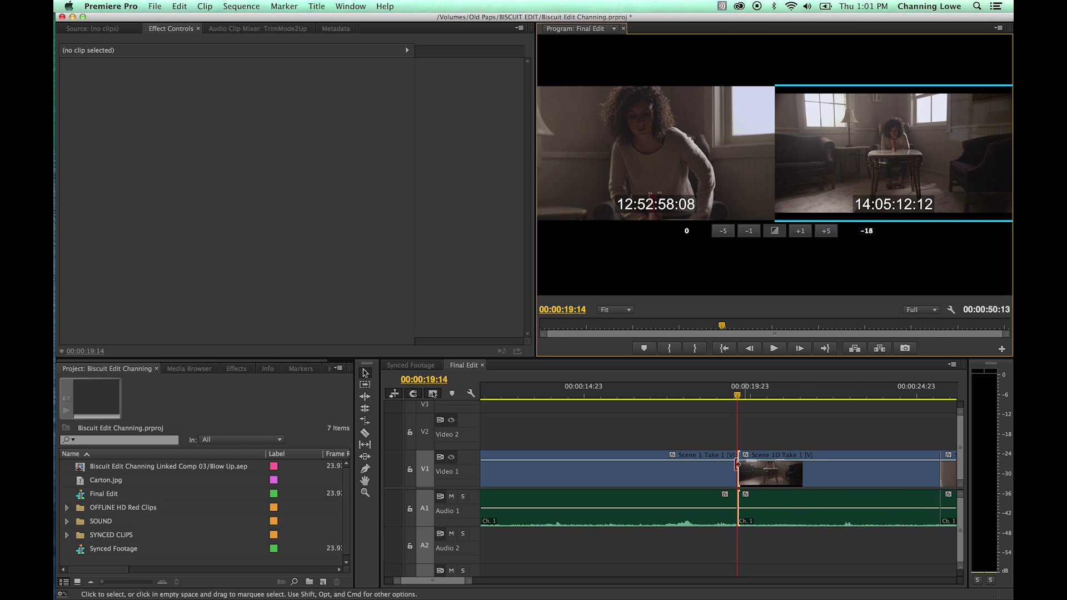
pyautogui.press('l')
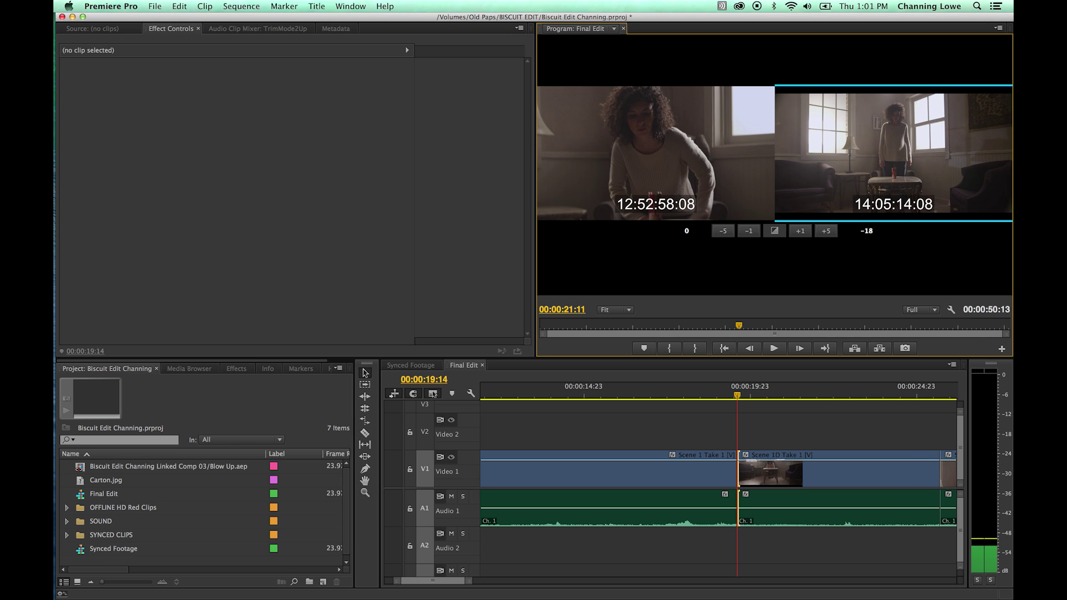
pyautogui.press('k')
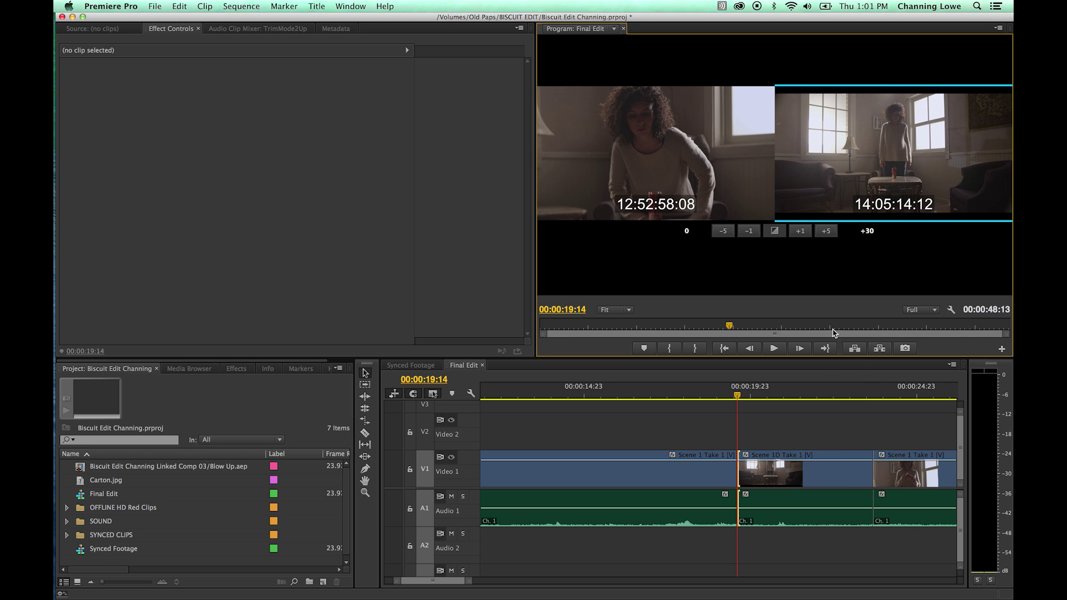
pyautogui.press('j')
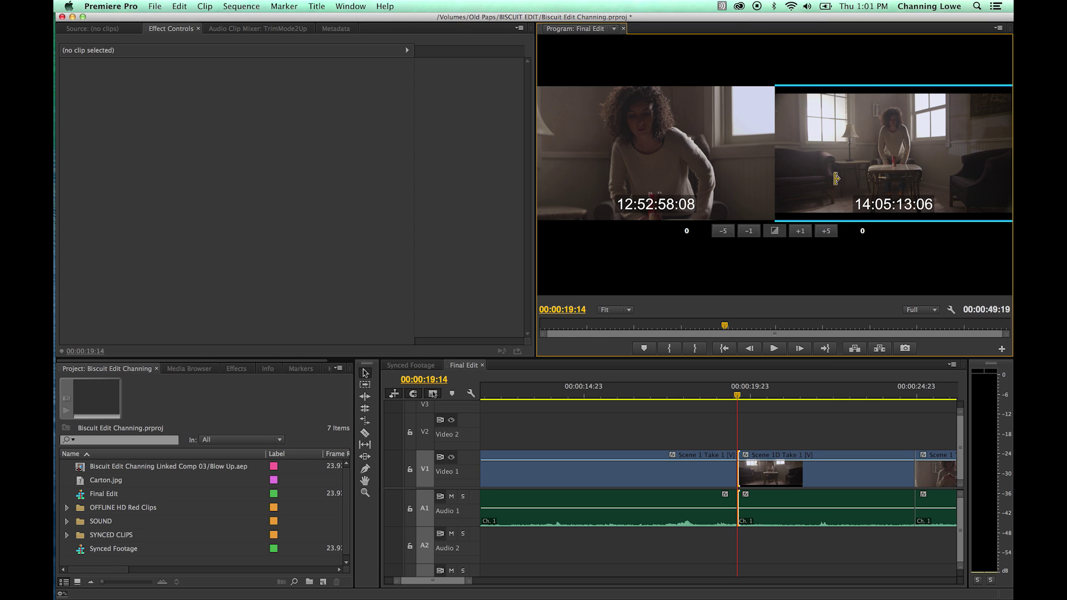
pyautogui.press('l')
pyautogui.press('k')
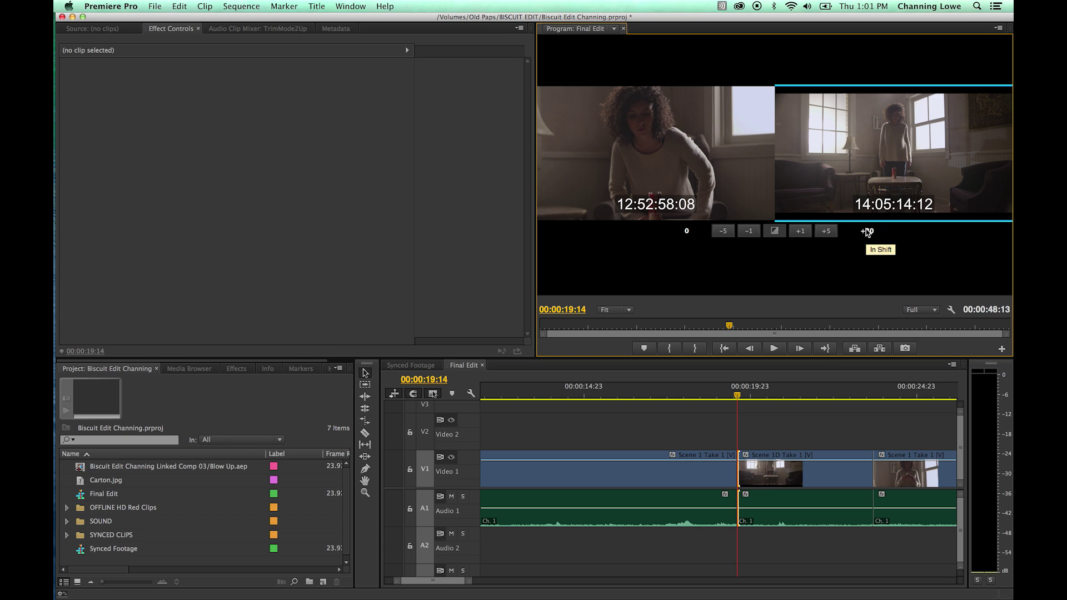
pyautogui.press('Return')
# Drag the incoming start back to its original frame and play across the cut.
pyautogui.moveTo(859, 185); pyautogui.dragTo(848, 185)
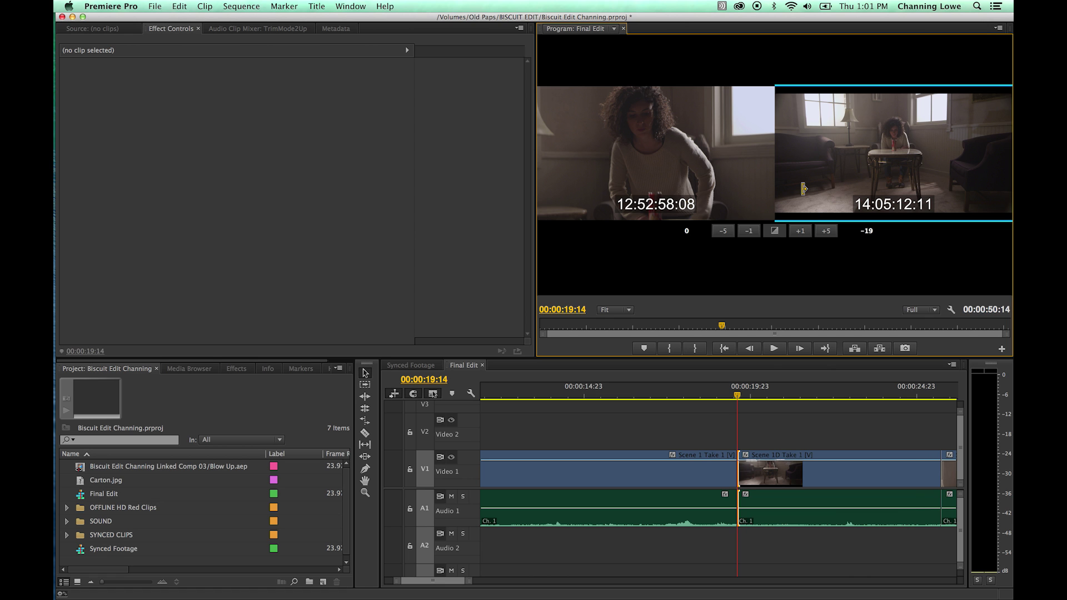
pyautogui.moveTo(804, 195); pyautogui.dragTo(795, 208)
pyautogui.moveTo(732, 390); pyautogui.dragTo(705, 392)
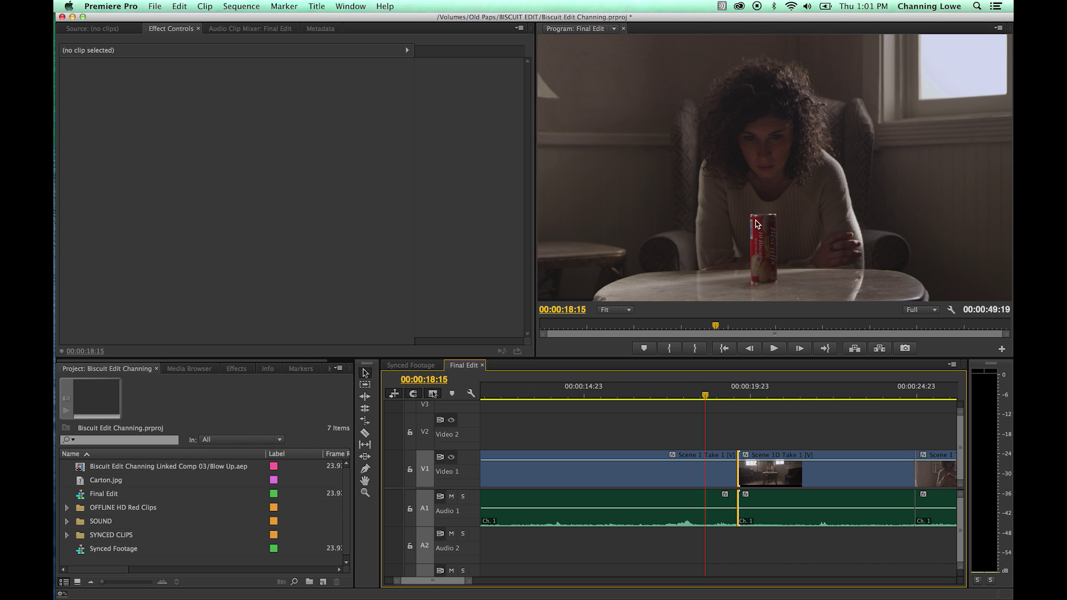
pyautogui.press('space')
pyautogui.press('space')
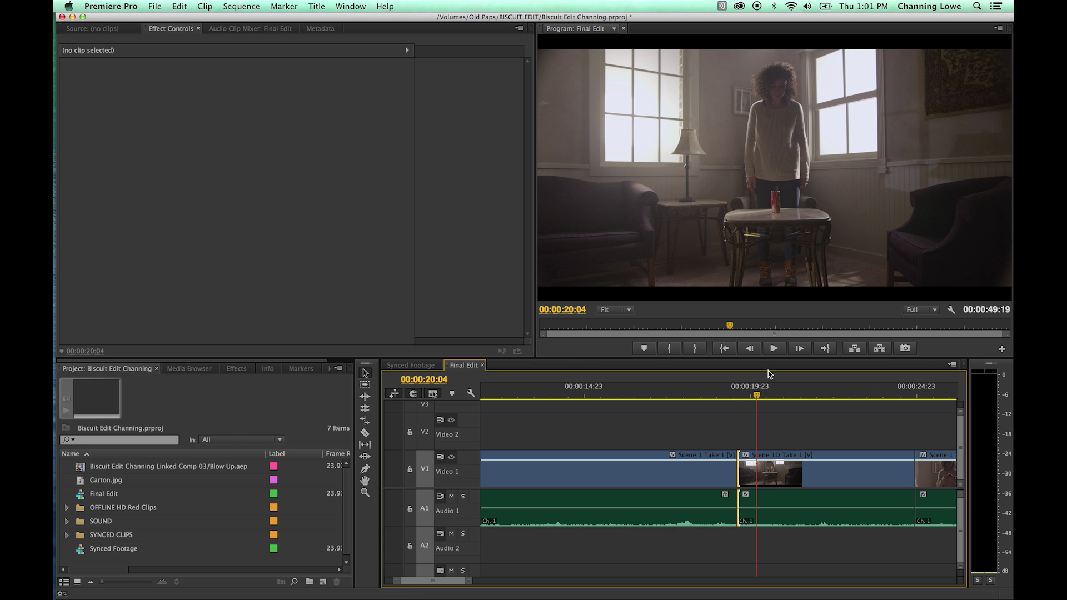
# Jump to the 00:00:19:14 edit and reopen it in the two-up trim view.
pyautogui.press('Up')
pyautogui.press('t')
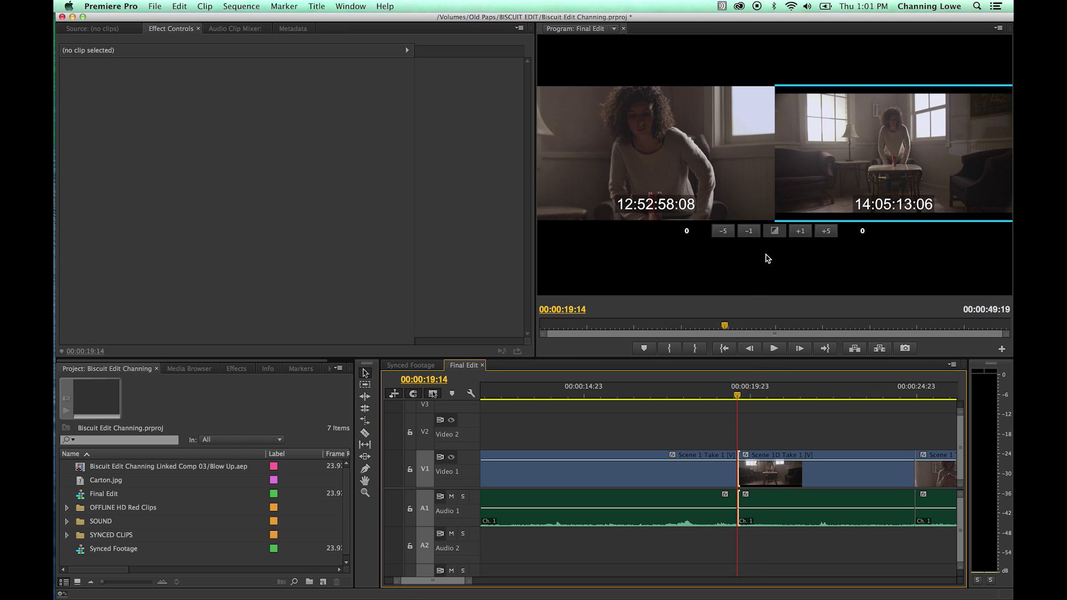
# Set a rolling trim and roll the Scene 1 cut earlier during loop playback.
pyautogui.click(775, 150)
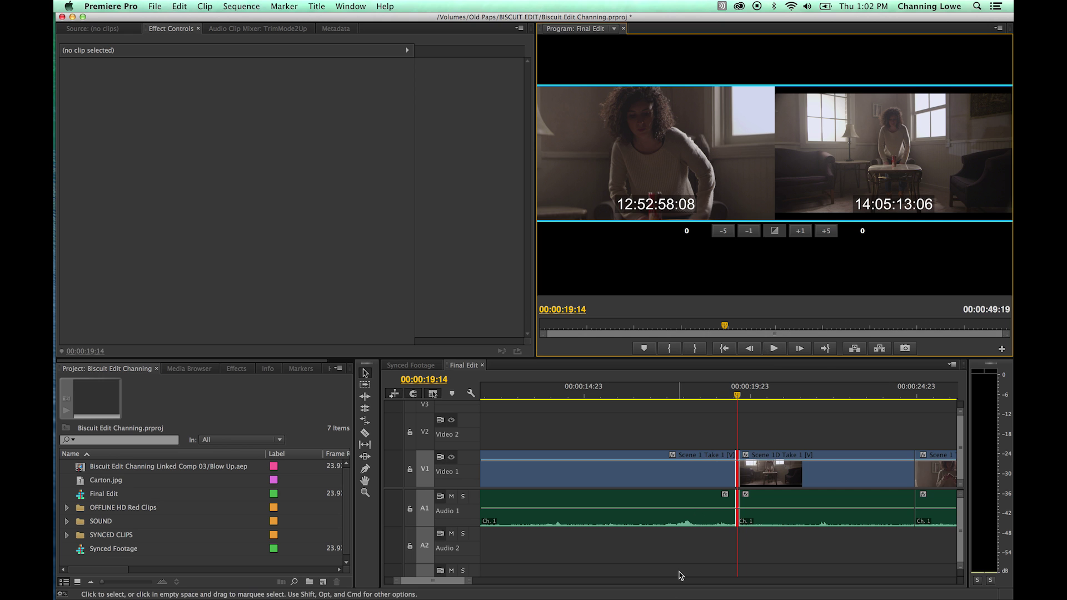
pyautogui.press('space')
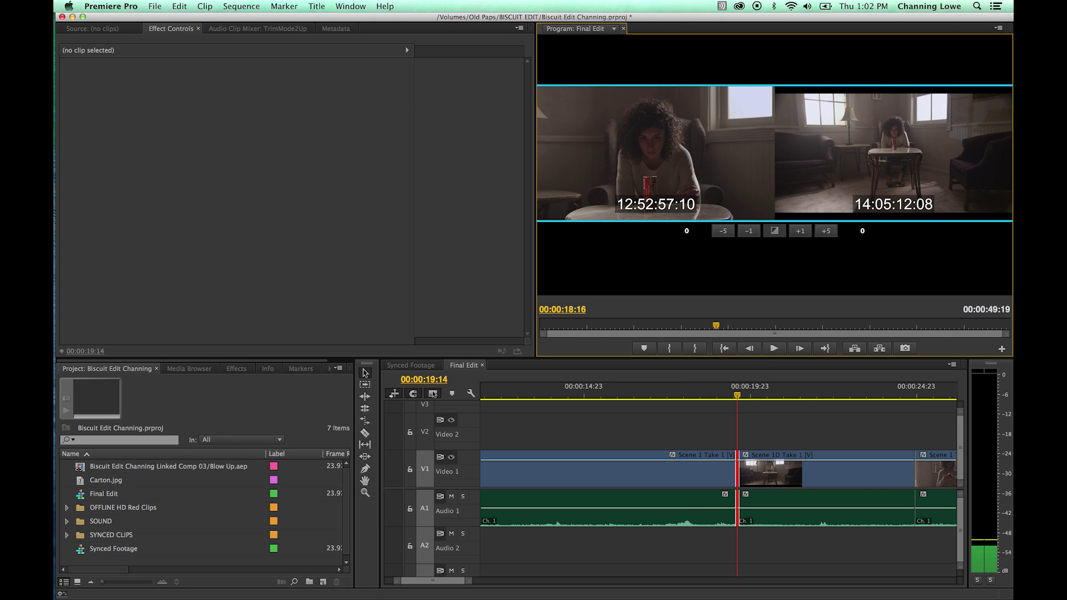
pyautogui.press('space')
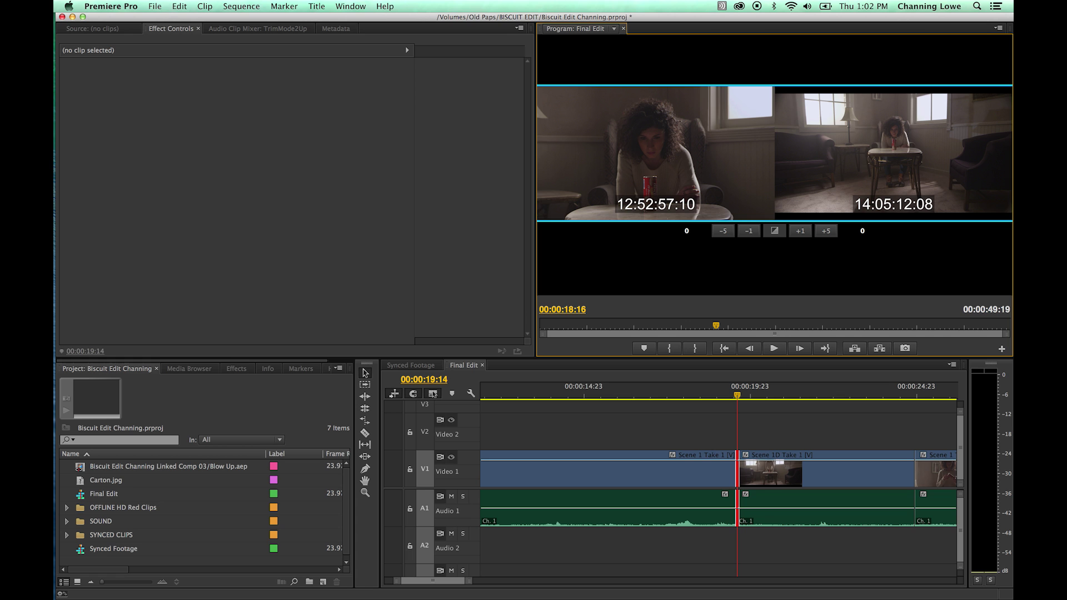
pyautogui.press('space')
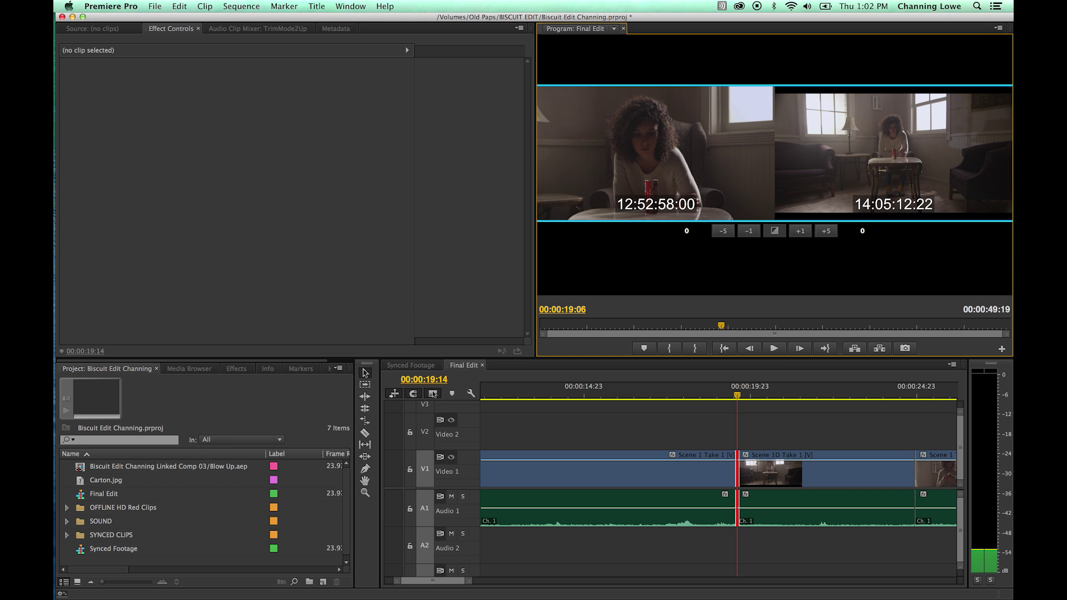
pyautogui.press('Escape')
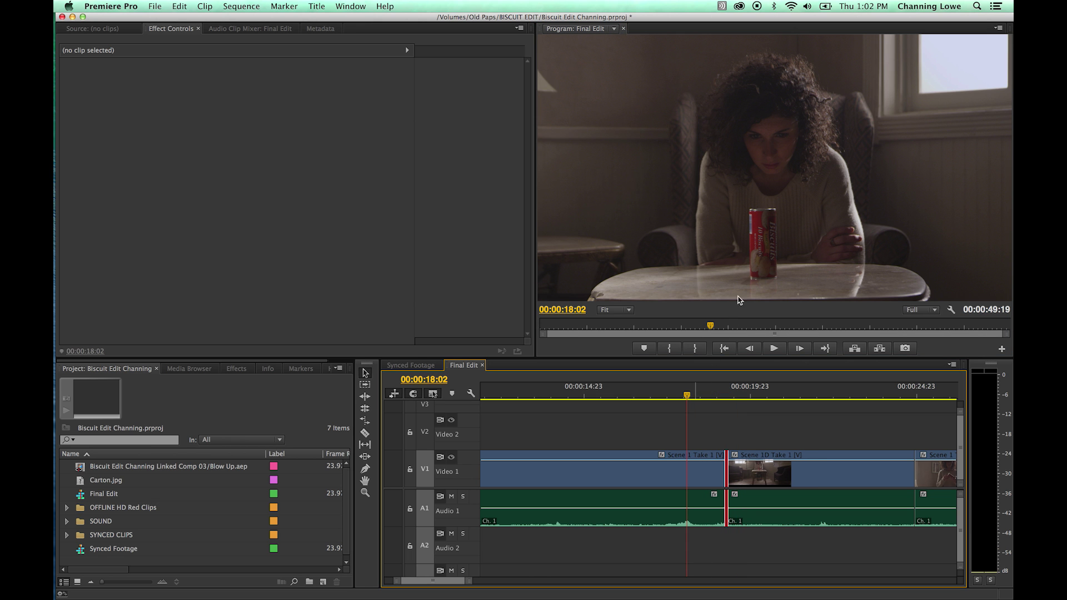
# Play the new cut, then reopen trim view and roll it +28 frames to 00:00:20:10.
pyautogui.press('space')
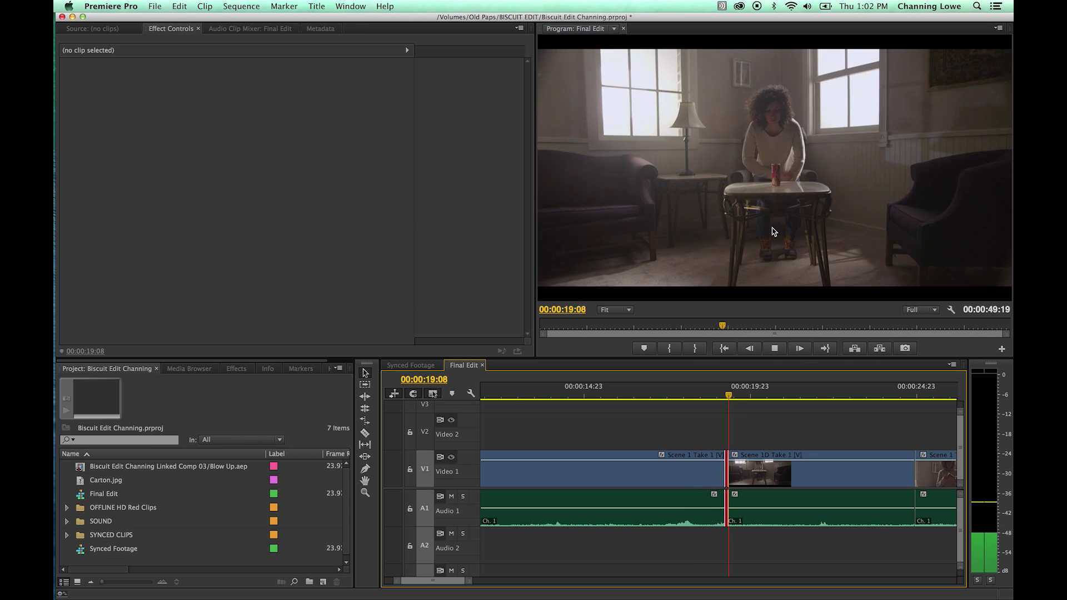
pyautogui.press('space')
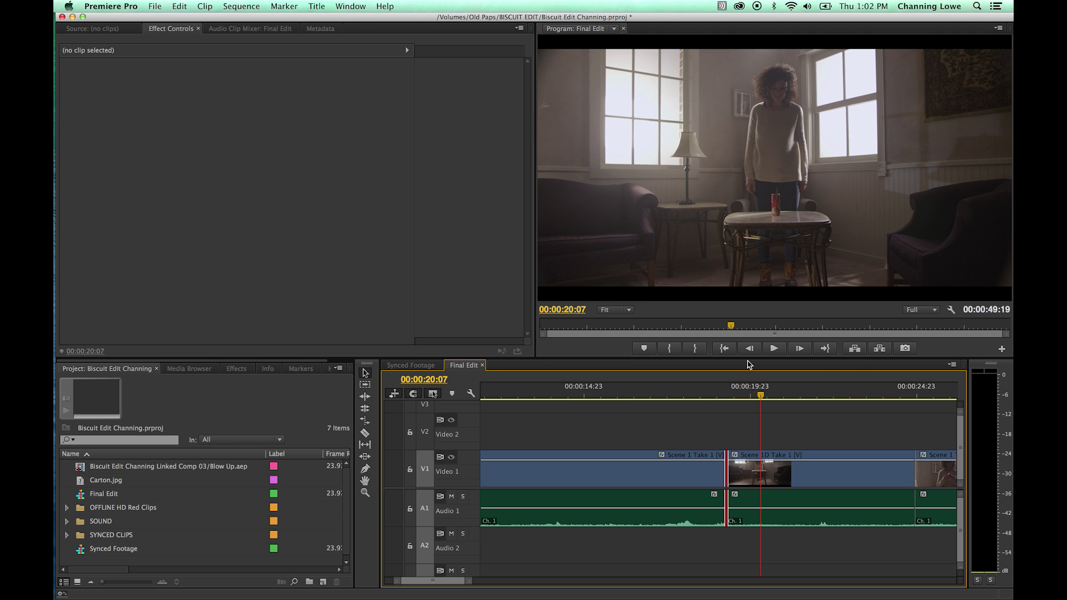
pyautogui.press('Up')
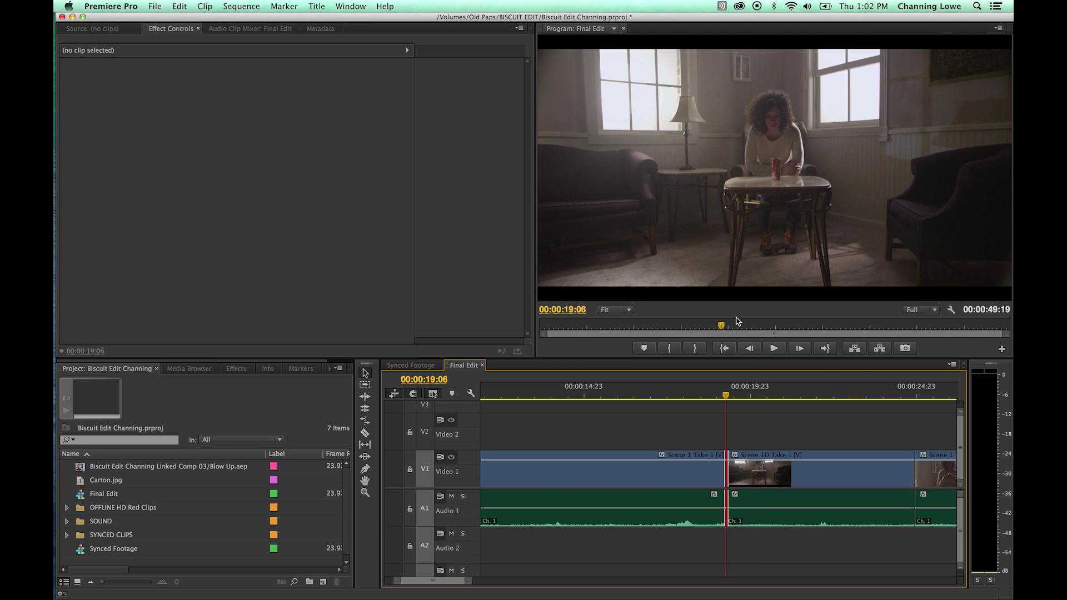
pyautogui.press('t')
pyautogui.press('space')
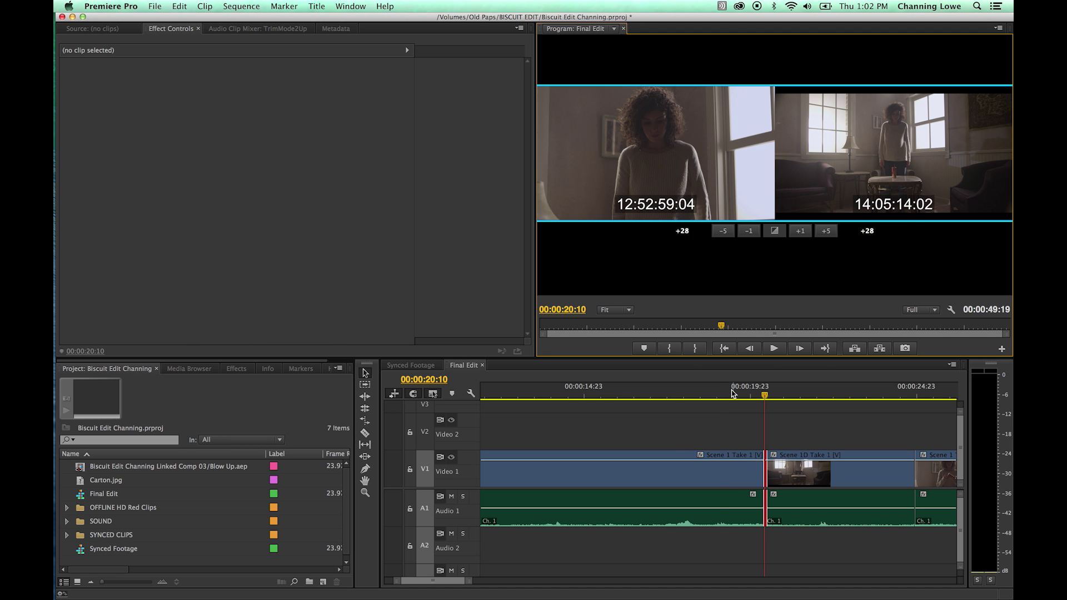
# Commit and play back the much later roll, then undo it.
pyautogui.click(698, 395)
pyautogui.press('space')
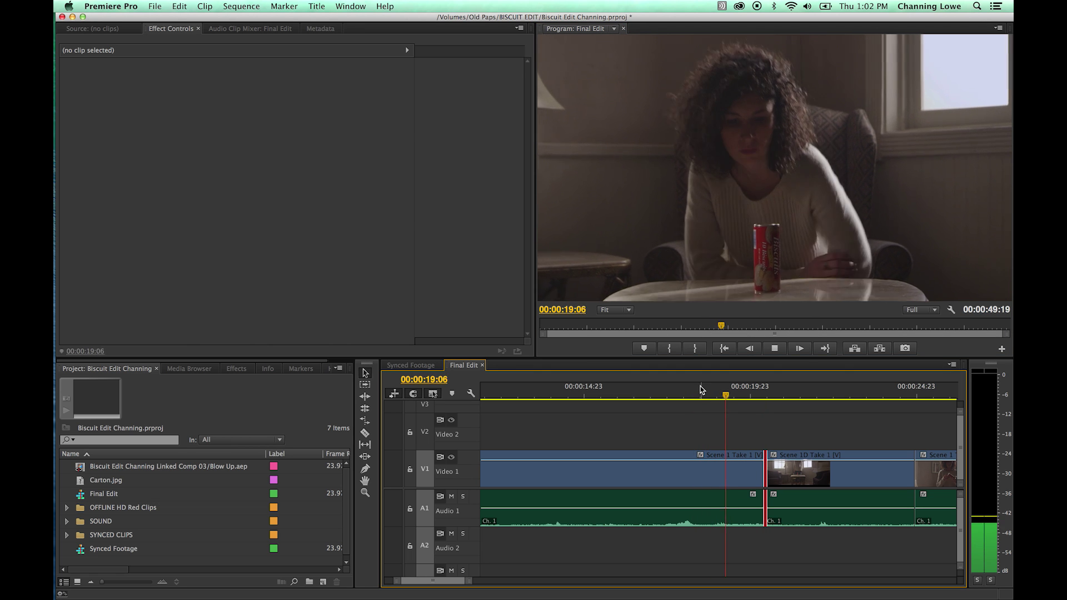
pyautogui.press('space')
pyautogui.press('super+z')
# Roll the cut 9 frames later to 00:00:19:15 and add default video and audio transitions.
pyautogui.click(728, 398)
pyautogui.moveTo(732, 402); pyautogui.dragTo(737, 399)
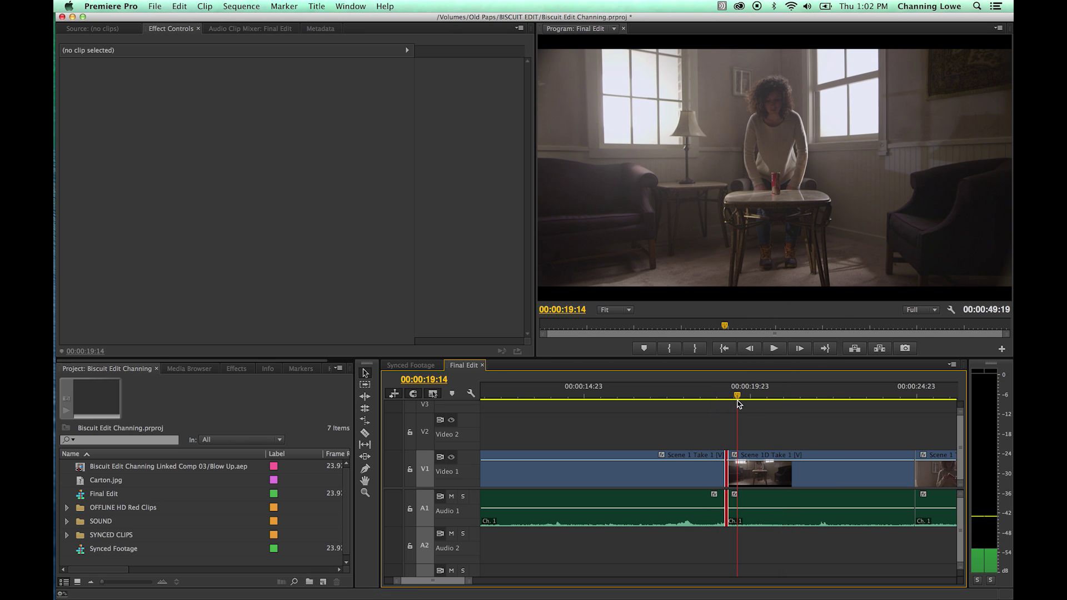
pyautogui.press('Up')
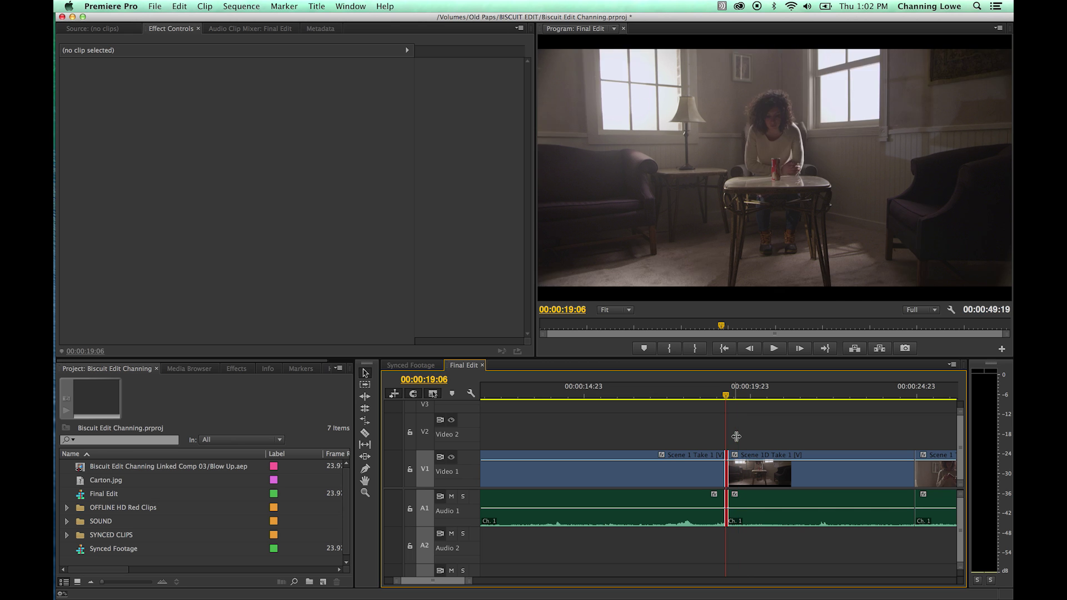
pyautogui.press('t')
pyautogui.press('l')
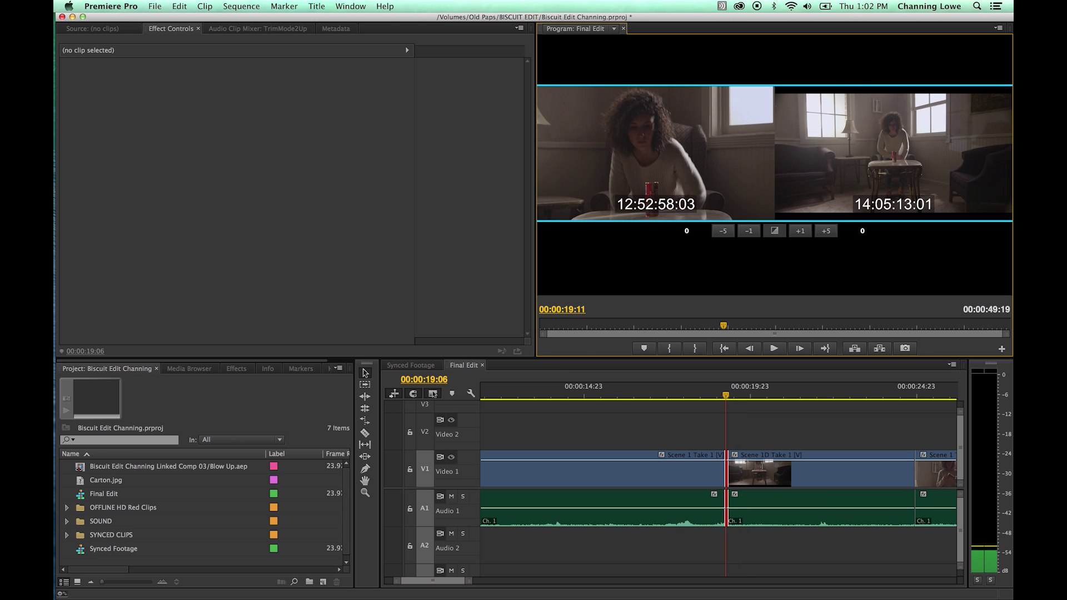
pyautogui.press('k')
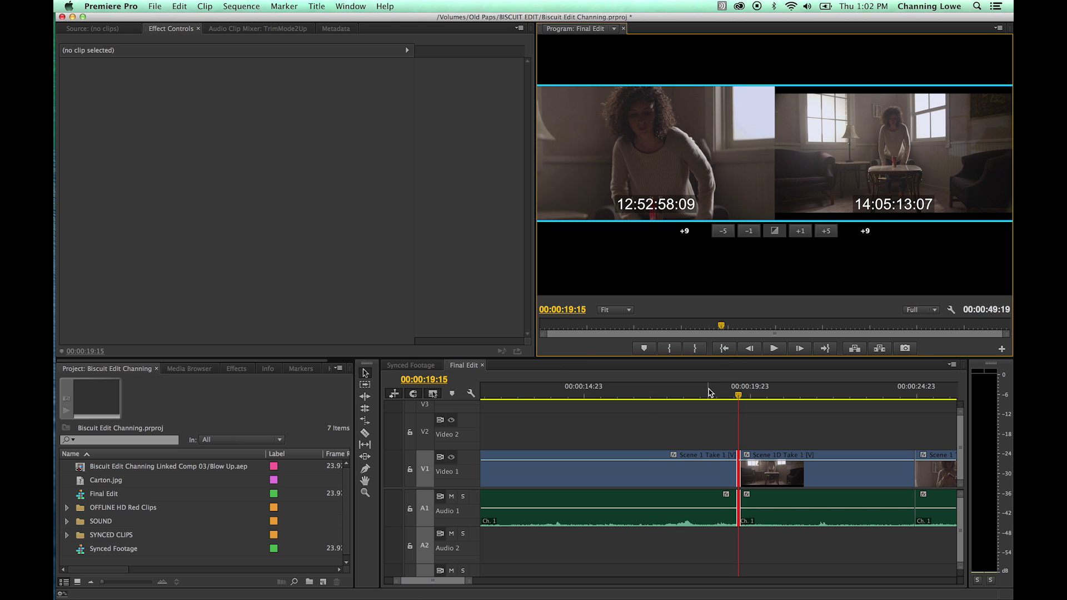
pyautogui.press('space')
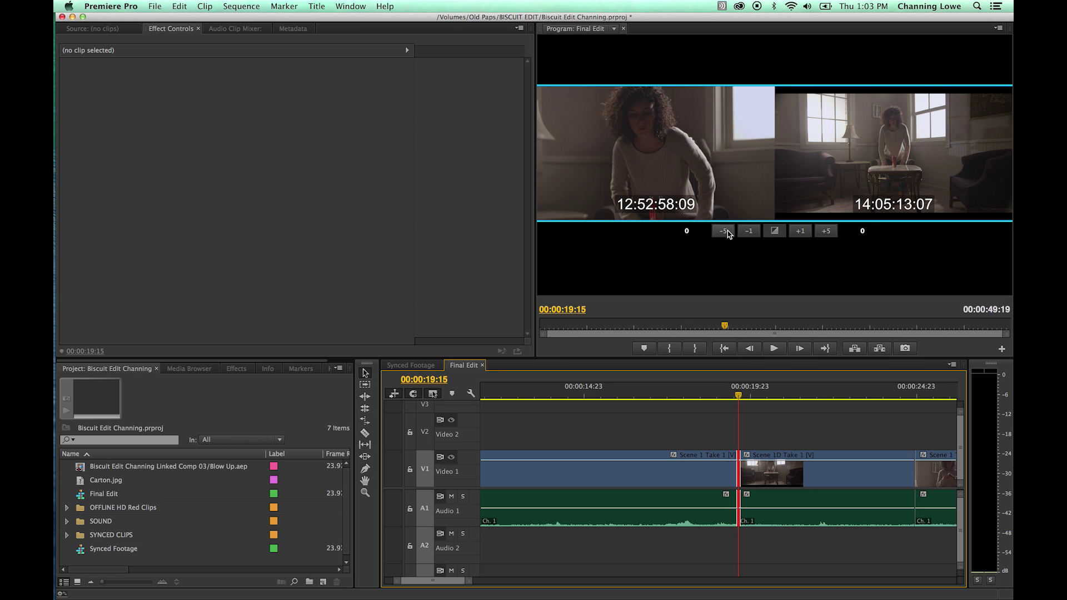
pyautogui.click(774, 233)
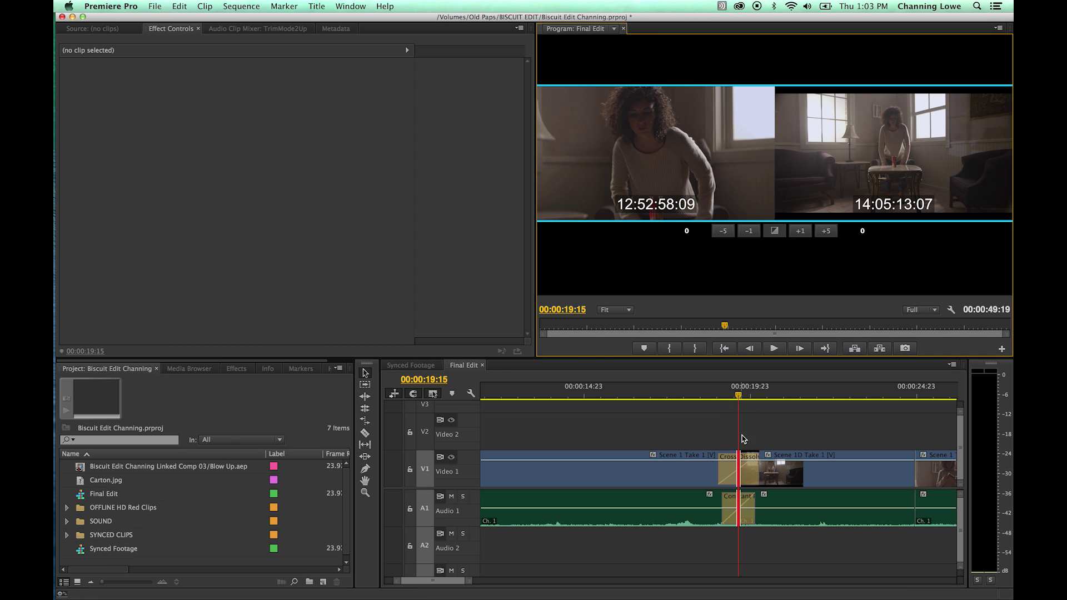
# Preview the Cross Dissolve, undo the transitions, and snap the playhead onto the 00:00:19:15 cut.
pyautogui.press('space')
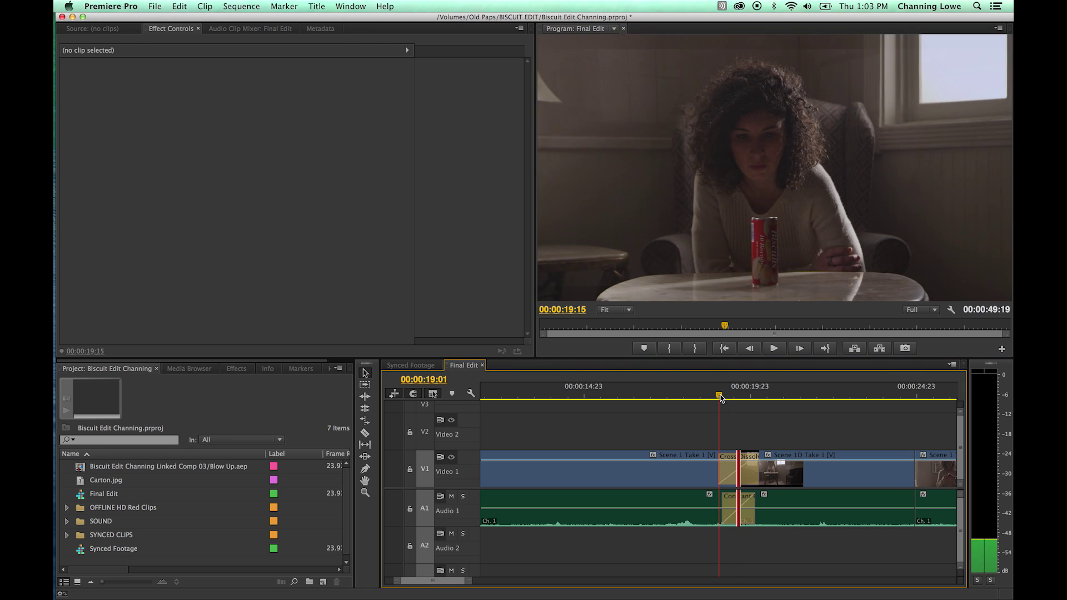
pyautogui.press('space')
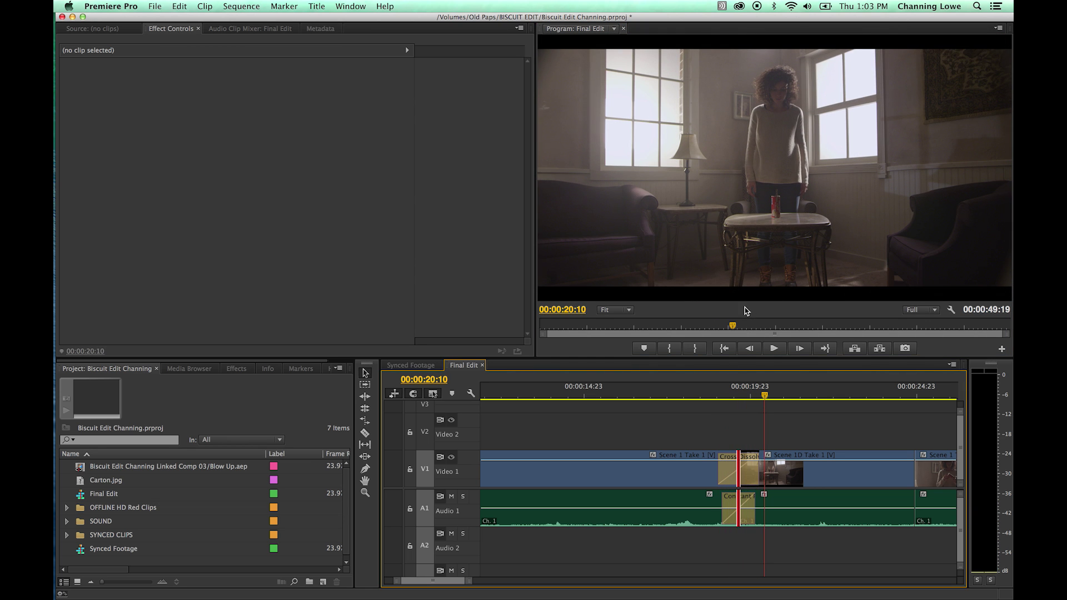
pyautogui.press('super+z')
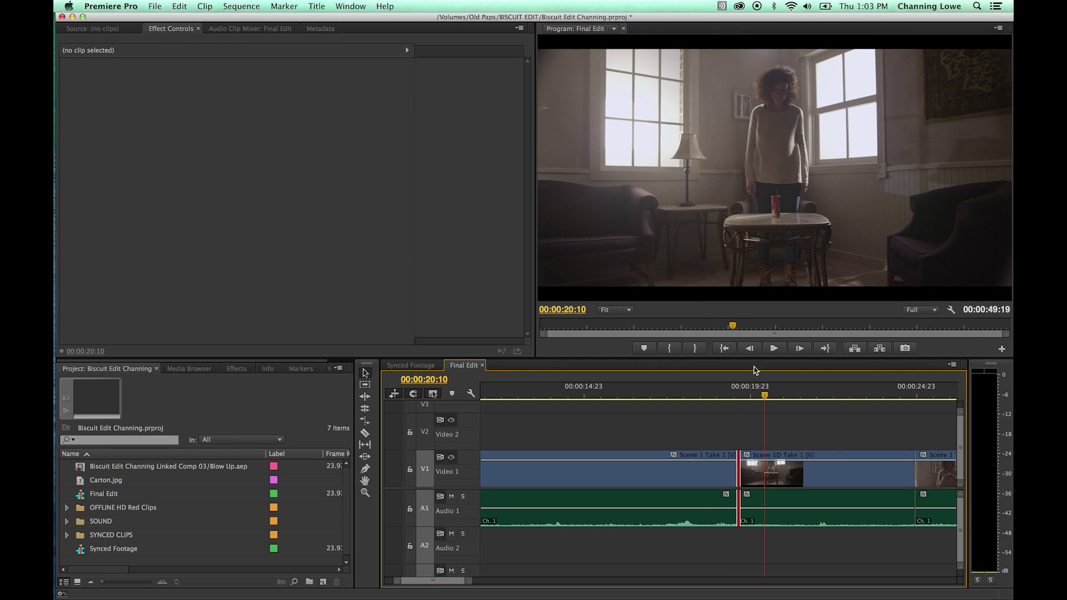
pyautogui.click(751, 389)
pyautogui.press('Up')
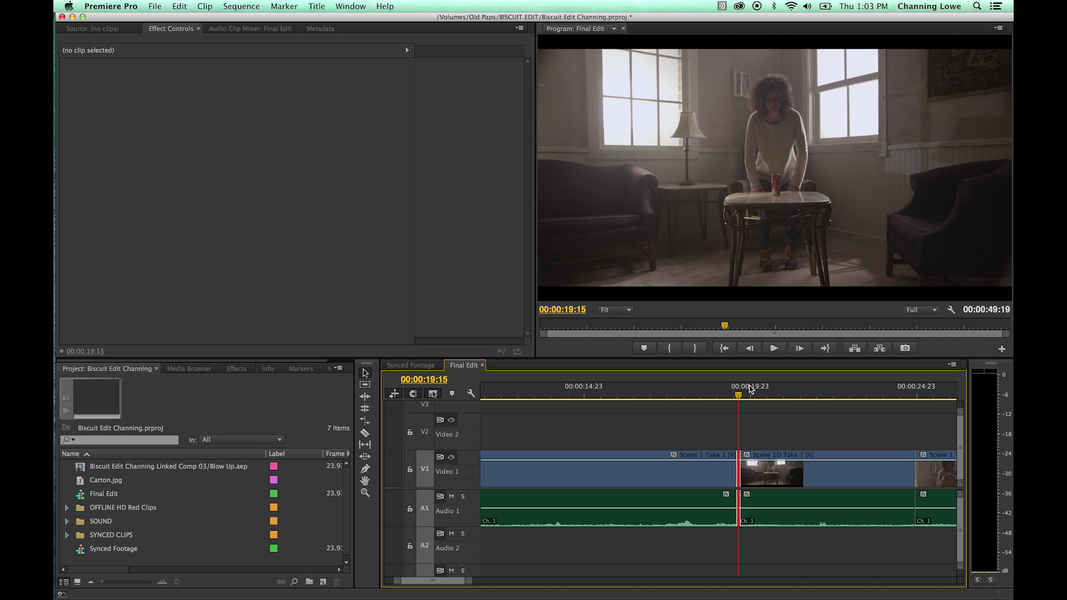
# Open the 00:00:19:15 cut in two-up trim view, outgoing 12:52:58:09 and incoming 14:05:13:07.
pyautogui.hotkey('shift', 't')
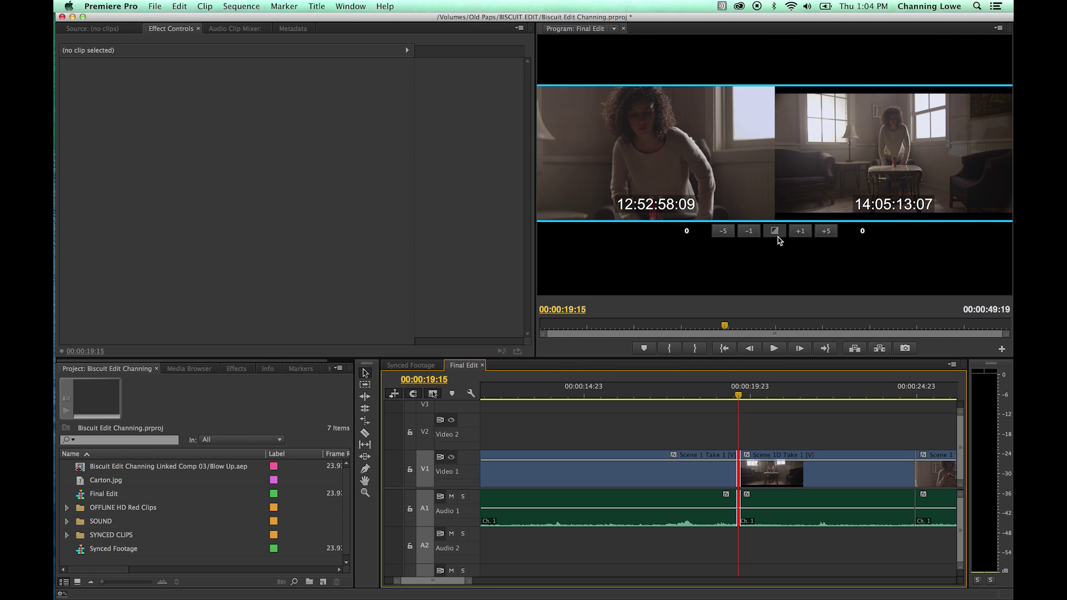
# Re-enter trim view and nudge the rolling edit one frame at a time, earlier and later.
pyautogui.press('Escape')
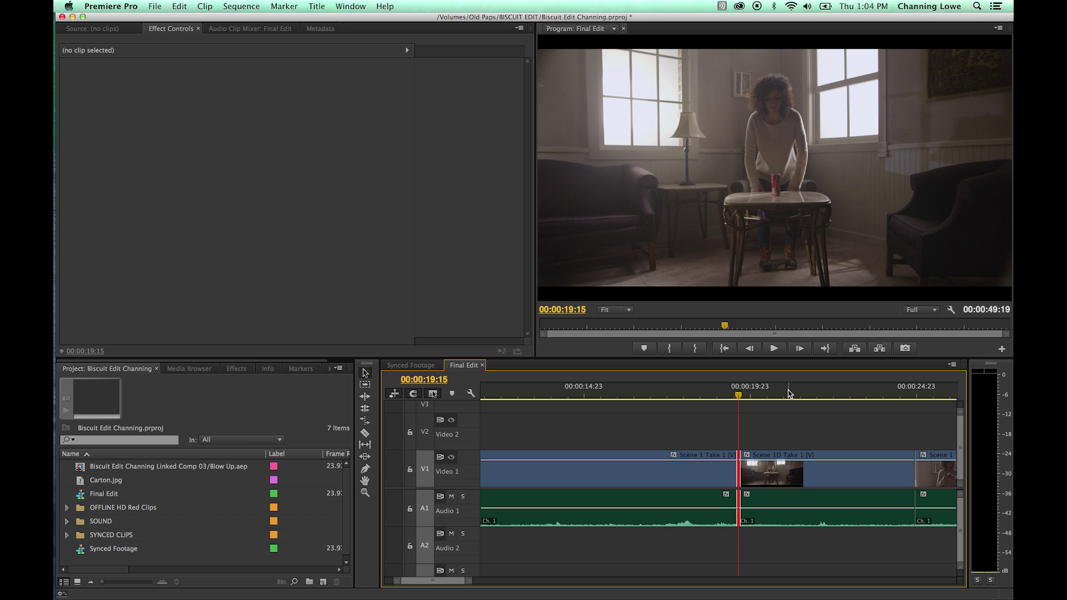
pyautogui.hotkey('shift', 't')
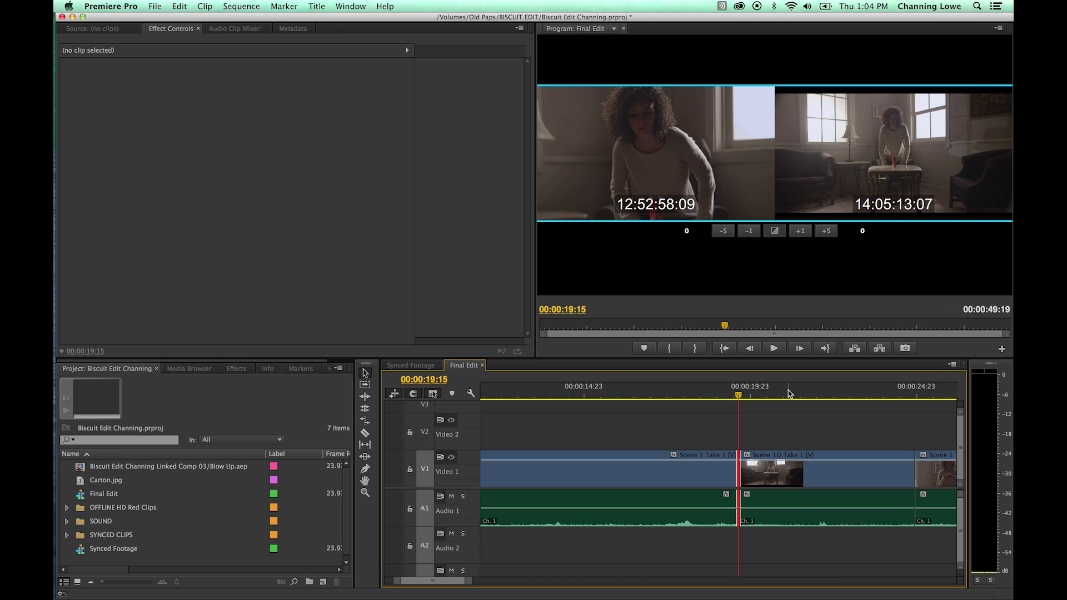
pyautogui.hotkey('alt', 'Left')
pyautogui.hotkey('alt', 'Left')
pyautogui.hotkey('alt', 'Left')
pyautogui.hotkey('alt', 'Left')
pyautogui.hotkey('alt', 'Left')
pyautogui.hotkey('alt', 'Left')
pyautogui.hotkey('alt', 'Left')
pyautogui.hotkey('alt', 'Left')
pyautogui.hotkey('alt', 'Left')
pyautogui.hotkey('alt', 'Left')
pyautogui.hotkey('alt', 'Left')
pyautogui.hotkey('alt', 'Left')
pyautogui.hotkey('alt', 'Left')
pyautogui.hotkey('alt', 'Left')
pyautogui.hotkey('alt', 'Left')
pyautogui.hotkey('alt', 'Left')
pyautogui.hotkey('alt', 'Left')
pyautogui.hotkey('alt', 'Left')
pyautogui.hotkey('alt', 'Right')
pyautogui.hotkey('alt', 'Right')
pyautogui.hotkey('alt', 'Right')
pyautogui.hotkey('alt', 'Right')
pyautogui.hotkey('alt', 'Right')
pyautogui.hotkey('alt', 'Right')
pyautogui.hotkey('alt', 'Right')
pyautogui.hotkey('alt', 'Right')
pyautogui.hotkey('alt', 'Right')
pyautogui.hotkey('alt', 'Right')
pyautogui.hotkey('alt', 'Right')
pyautogui.hotkey('alt', 'Right')
pyautogui.hotkey('alt', 'Right')
pyautogui.hotkey('alt', 'Right')
pyautogui.hotkey('alt', 'Right')
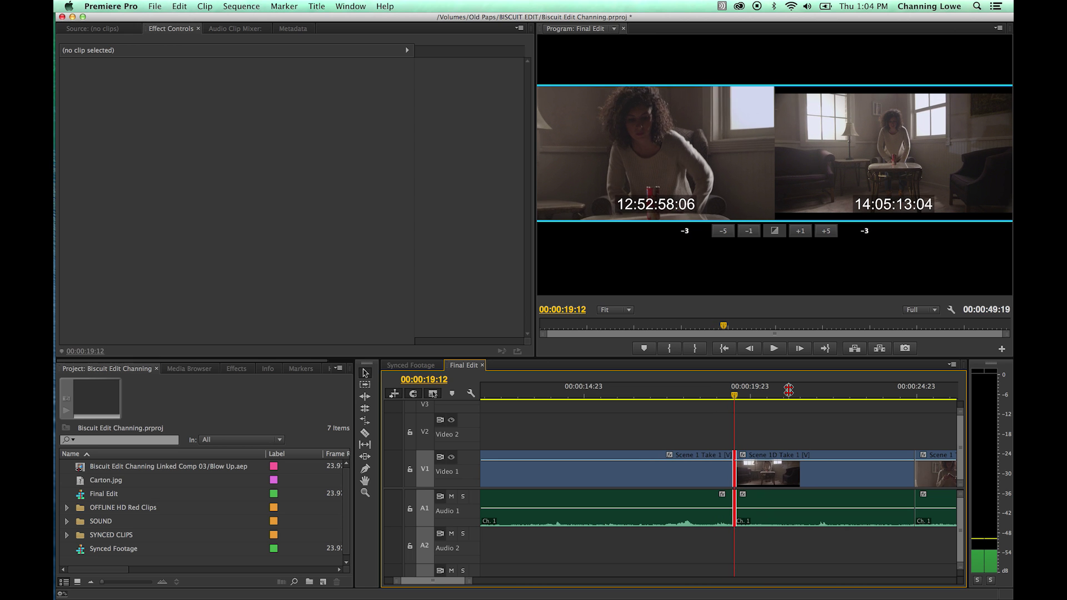
pyautogui.hotkey('alt', 'Right')
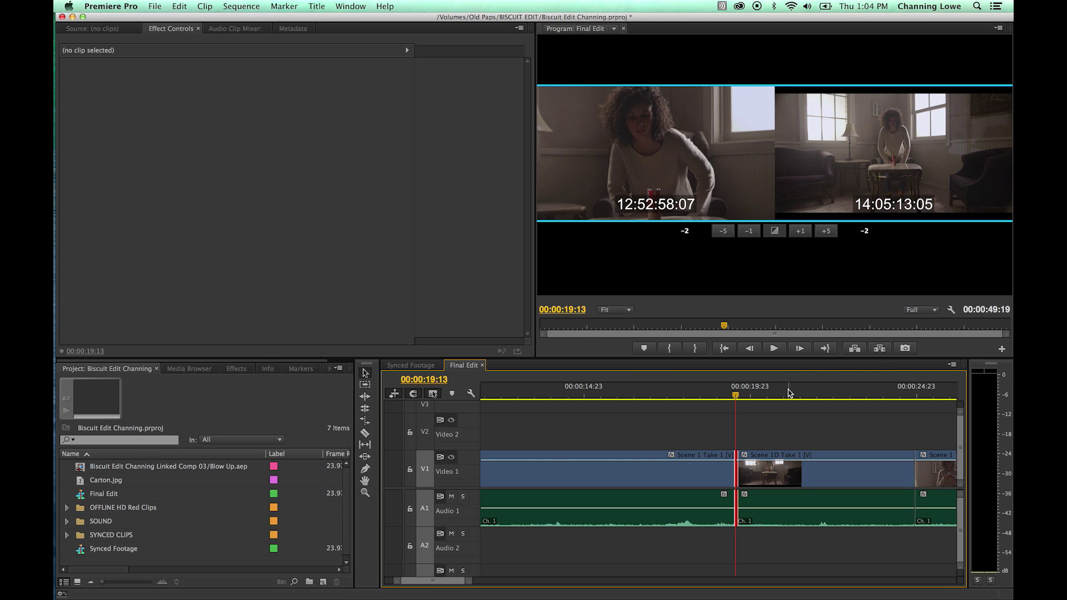
# Roll the cut in five- and single-frame steps to +15, landing at 00:00:20:06.
pyautogui.hotkey('alt', 'shift', 'Right')
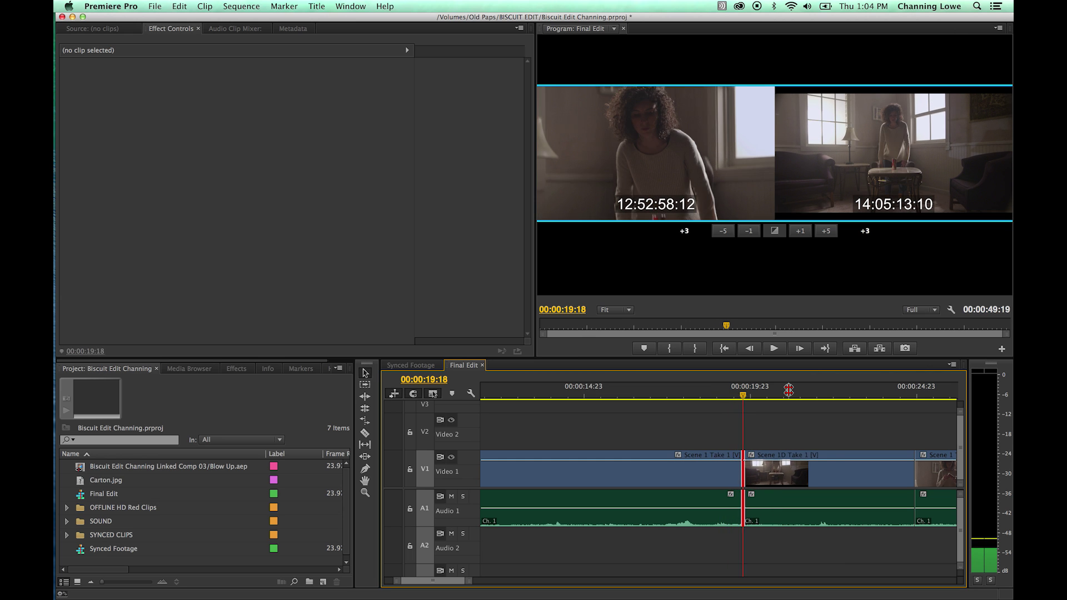
pyautogui.hotkey('alt', 'shift', 'Right')
pyautogui.hotkey('alt', 'shift', 'Right')
pyautogui.hotkey('alt', 'shift', 'Right')
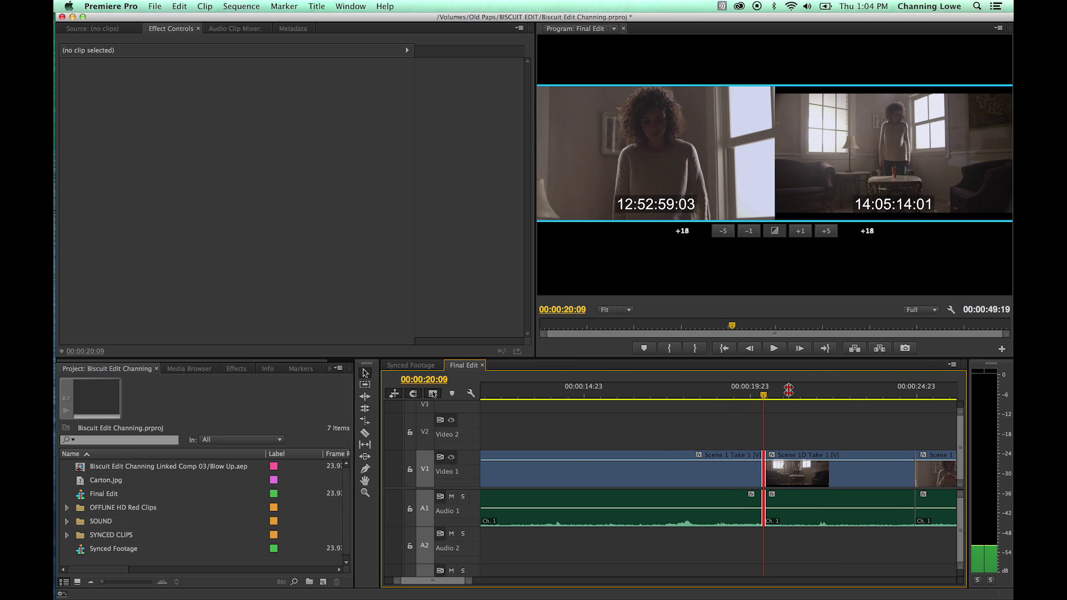
pyautogui.hotkey('alt', 'shift', 'Left')
pyautogui.hotkey('alt', 'shift', 'Left')
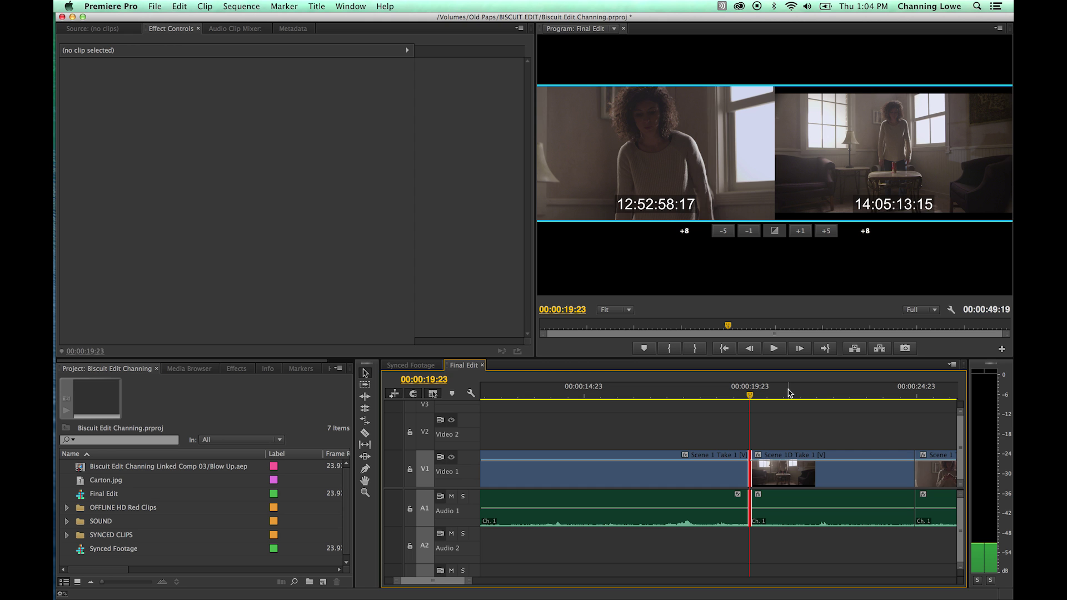
pyautogui.hotkey('alt', 'shift', 'Right')
pyautogui.hotkey('alt', 'Right')
pyautogui.hotkey('alt', 'Right')
pyautogui.hotkey('alt', 'Right')
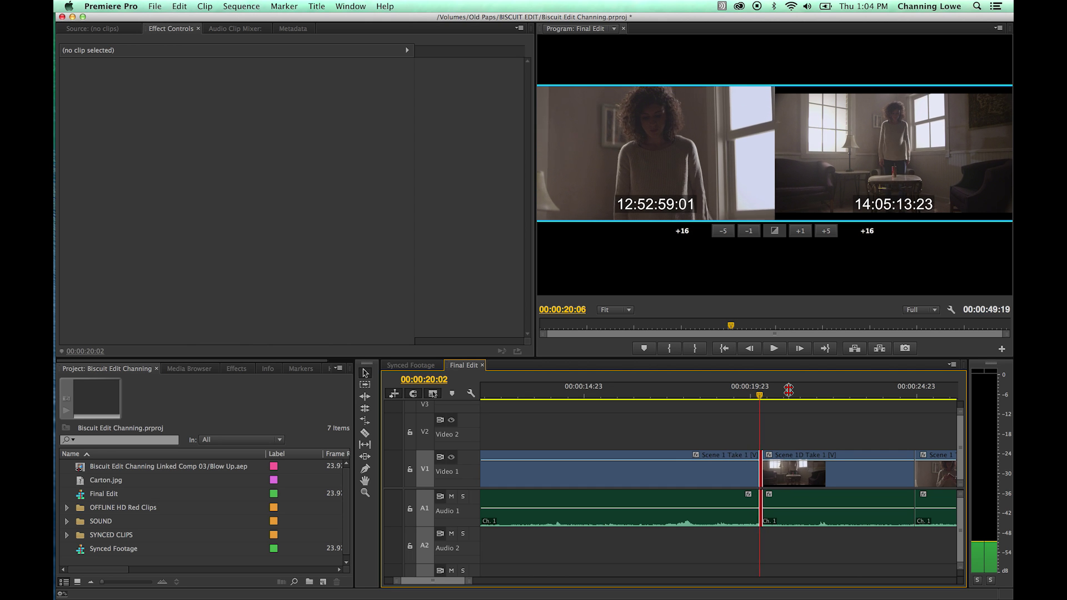
pyautogui.hotkey('alt', 'shift', 'Right')
pyautogui.hotkey('alt', 'shift', 'Right')
pyautogui.hotkey('alt', 'Right')
pyautogui.hotkey('alt', 'Right')
pyautogui.hotkey('alt', 'Left')
pyautogui.hotkey('alt', 'Left')
pyautogui.hotkey('alt', 'Left')
pyautogui.hotkey('alt', 'Left')
pyautogui.hotkey('alt', 'Left')
pyautogui.hotkey('alt', 'Left')
pyautogui.hotkey('alt', 'Left')
pyautogui.hotkey('alt', 'Left')
pyautogui.hotkey('alt', 'Left')
pyautogui.hotkey('alt', 'Left')
pyautogui.hotkey('alt', 'Left')
pyautogui.hotkey('alt', 'Left')
pyautogui.hotkey('alt', 'Left')
pyautogui.hotkey('alt', 'Left')
pyautogui.hotkey('alt', 'Left')
pyautogui.hotkey('alt', 'Left')
pyautogui.hotkey('alt', 'Left')
pyautogui.hotkey('alt', 'Left')
pyautogui.hotkey('alt', 'Left')
pyautogui.hotkey('alt', 'Left')
pyautogui.hotkey('alt', 'Left')
pyautogui.hotkey('alt', 'Left')
pyautogui.hotkey('alt', 'Left')
pyautogui.hotkey('alt', 'Left')
pyautogui.hotkey('alt', 'Left')
pyautogui.hotkey('alt', 'Left')
pyautogui.hotkey('alt', 'Left')
pyautogui.hotkey('alt', 'Left')
pyautogui.hotkey('alt', 'Left')
pyautogui.hotkey('alt', 'Left')
pyautogui.hotkey('alt', 'Left')
pyautogui.hotkey('alt', 'Right')
pyautogui.hotkey('alt', 'Right')
pyautogui.hotkey('alt', 'Right')
pyautogui.hotkey('alt', 'Right')
pyautogui.hotkey('alt', 'Right')
pyautogui.hotkey('alt', 'Right')
pyautogui.hotkey('alt', 'Right')
pyautogui.hotkey('alt', 'Right')
pyautogui.hotkey('alt', 'Right')
pyautogui.hotkey('alt', 'Right')
pyautogui.hotkey('alt', 'Right')
pyautogui.hotkey('alt', 'Right')
pyautogui.hotkey('alt', 'Right')
pyautogui.hotkey('alt', 'Right')
pyautogui.hotkey('alt', 'Right')
pyautogui.hotkey('alt', 'Right')
pyautogui.hotkey('alt', 'Right')
pyautogui.hotkey('alt', 'Right')
pyautogui.hotkey('alt', 'Right')
pyautogui.hotkey('alt', 'Right')
pyautogui.hotkey('alt', 'Right')
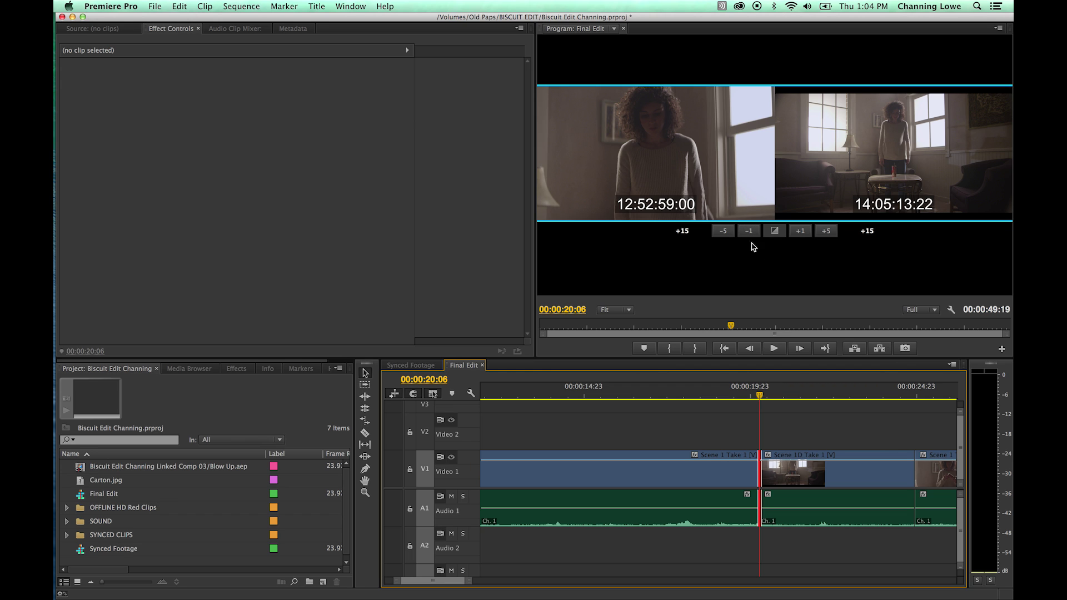
# Ripple-trim the outgoing Scene 1 take to +3 so the cut lands at 00:00:19:18, then select the incoming side.
pyautogui.click(664, 152)
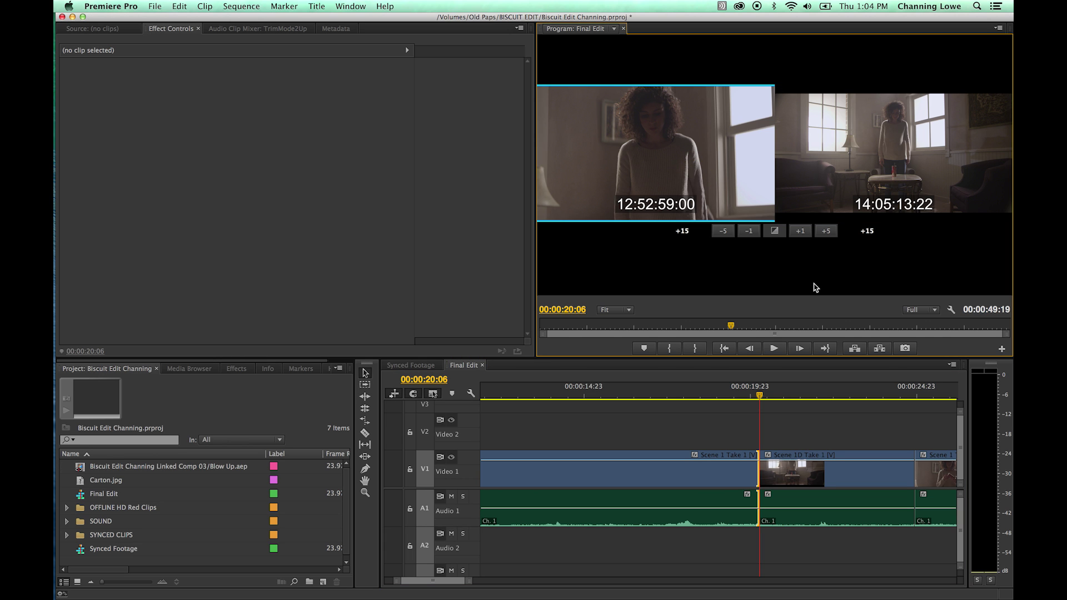
pyautogui.press('j')
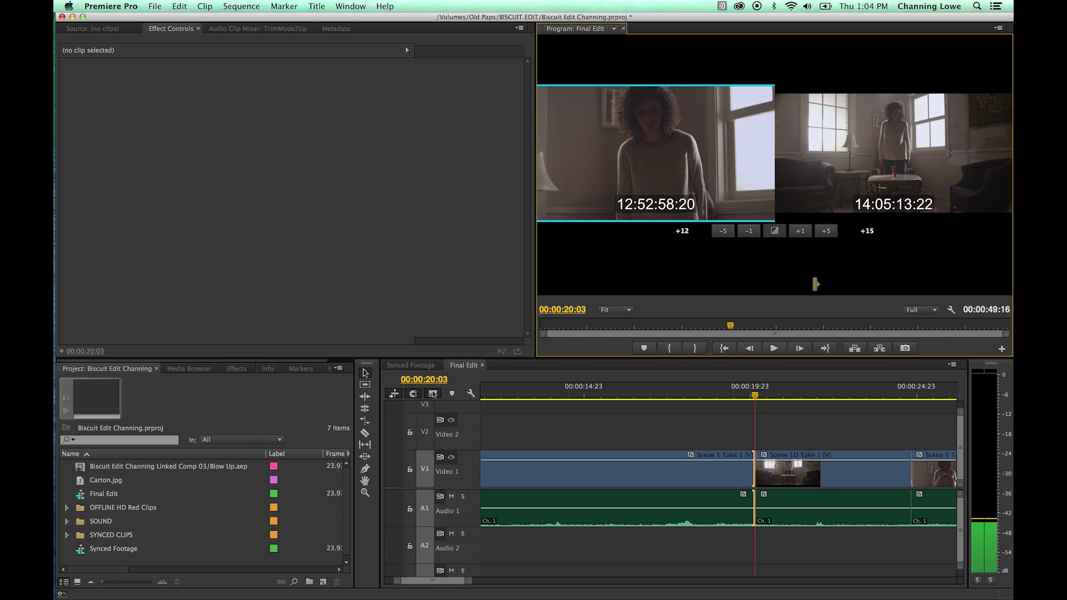
pyautogui.press('l')
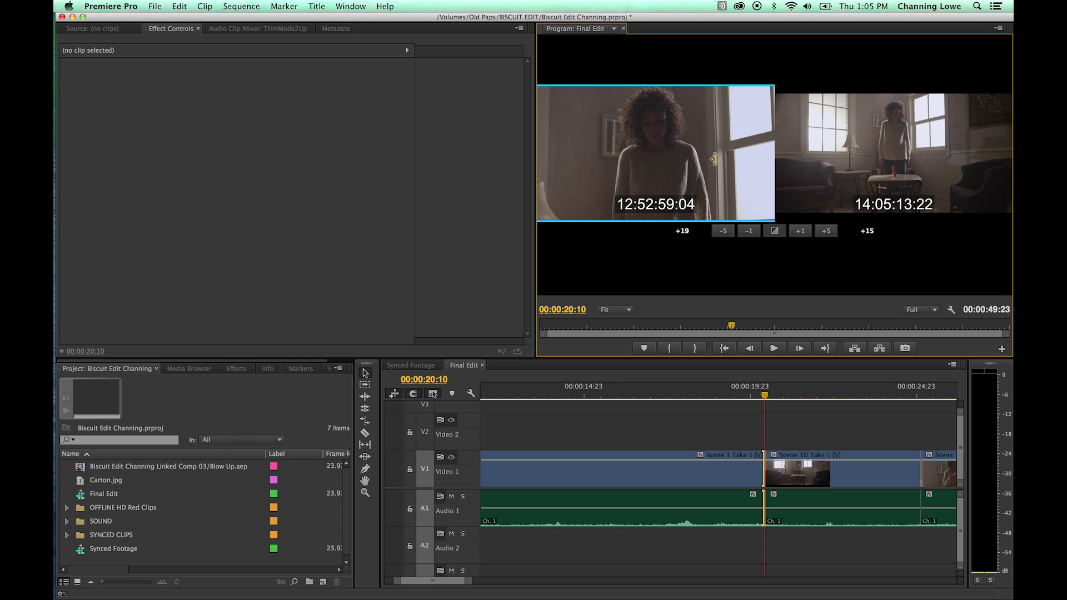
pyautogui.press('j')
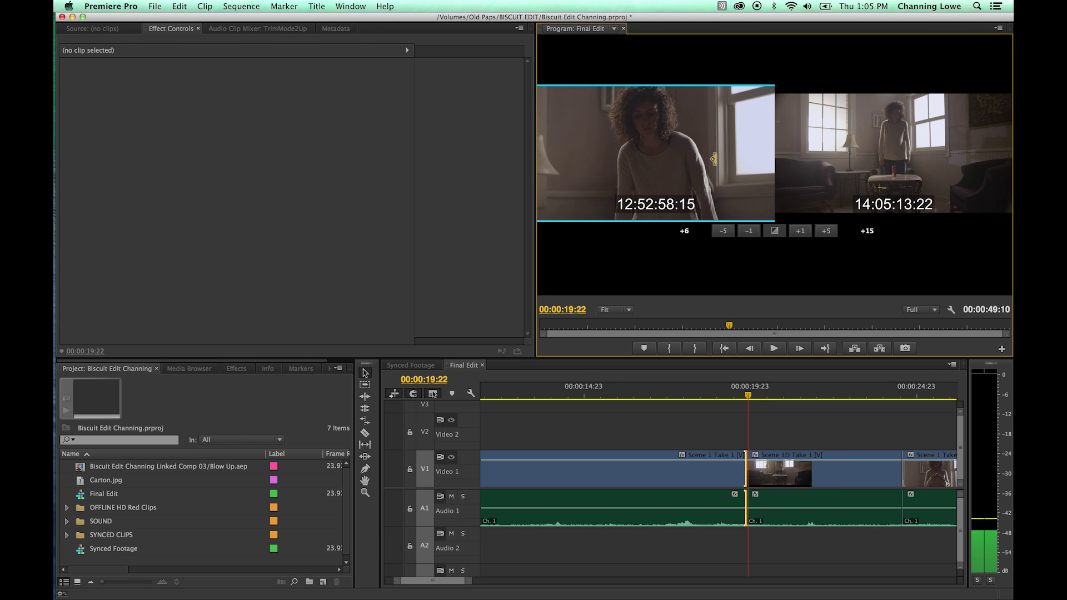
pyautogui.press('l')
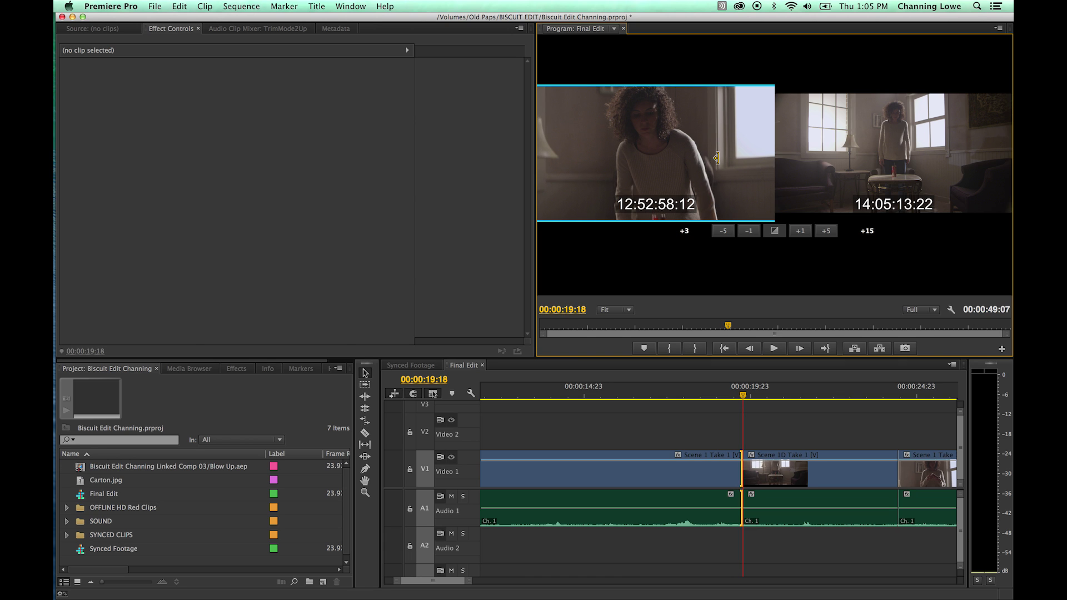
pyautogui.click(849, 163)
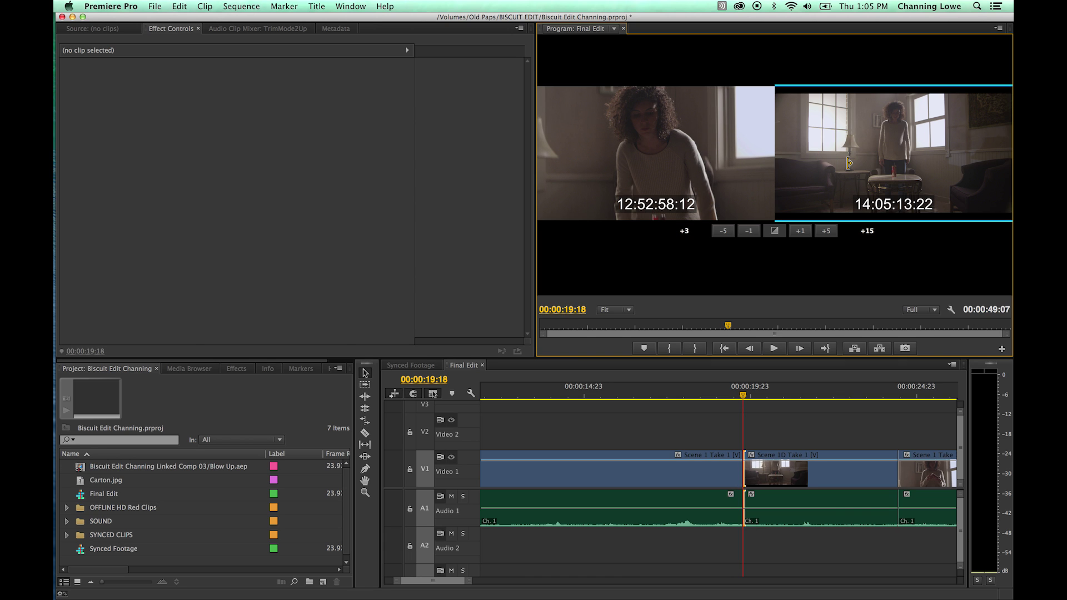
# Make the incoming take start at 14:05:13:08 and play back from 00:00:18:11 through the revised cut.
pyautogui.hotkey('alt', 'Left')
pyautogui.hotkey('alt', 'Left')
pyautogui.hotkey('alt', 'Left')
pyautogui.hotkey('alt', 'Left')
pyautogui.hotkey('alt', 'Left')
pyautogui.hotkey('alt', 'Left')
pyautogui.hotkey('alt', 'Left')
pyautogui.hotkey('alt', 'Left')
pyautogui.hotkey('alt', 'Left')
pyautogui.hotkey('alt', 'Left')
pyautogui.hotkey('alt', 'Left')
pyautogui.hotkey('alt', 'Left')
pyautogui.hotkey('alt', 'Left')
pyautogui.hotkey('alt', 'Left')
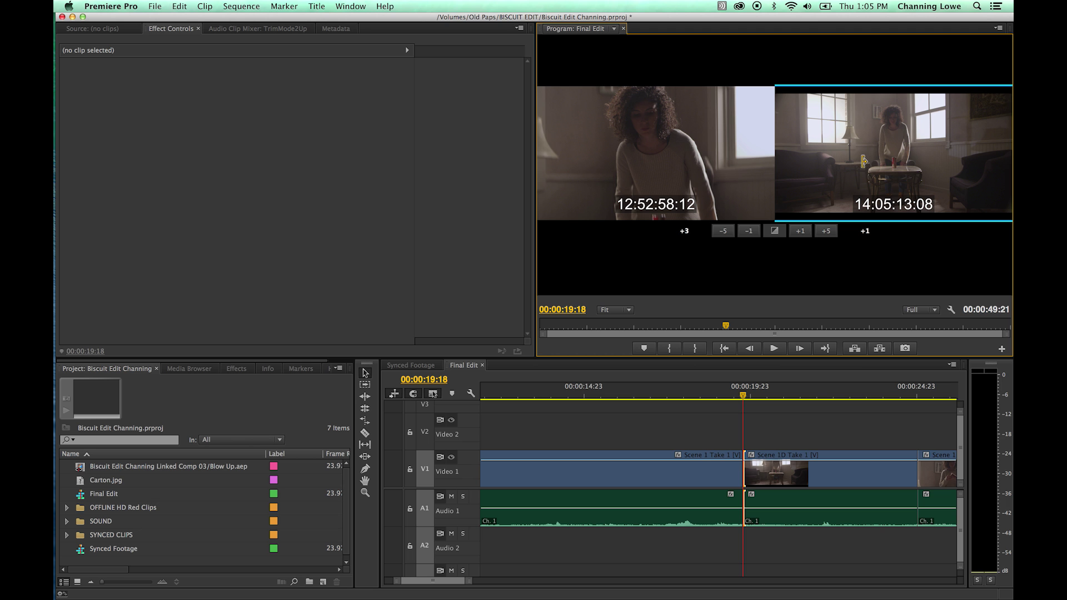
pyautogui.moveTo(739, 395); pyautogui.dragTo(699, 396)
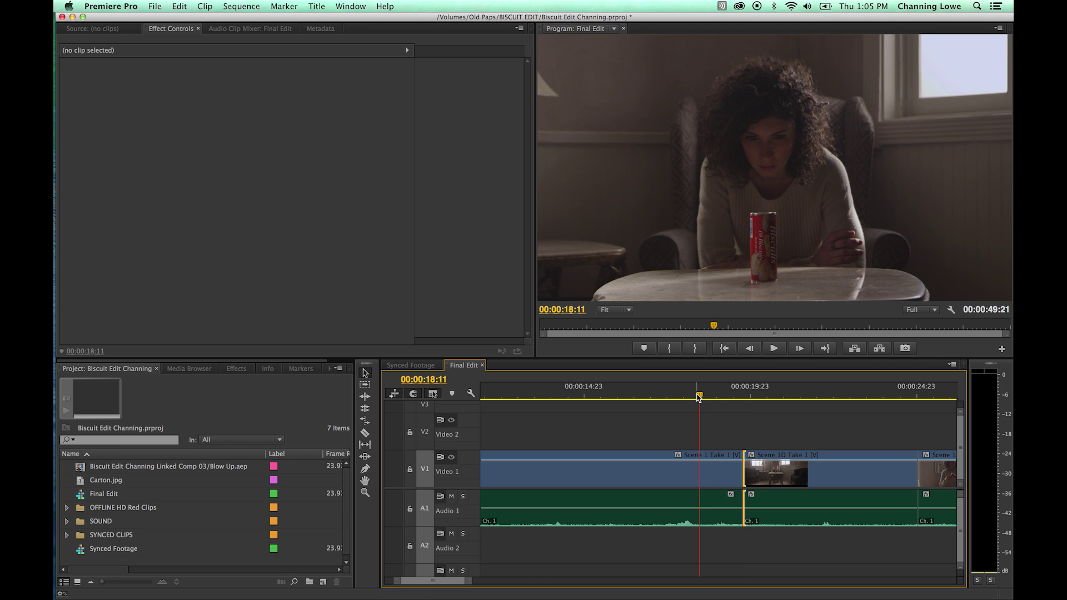
pyautogui.press('space')
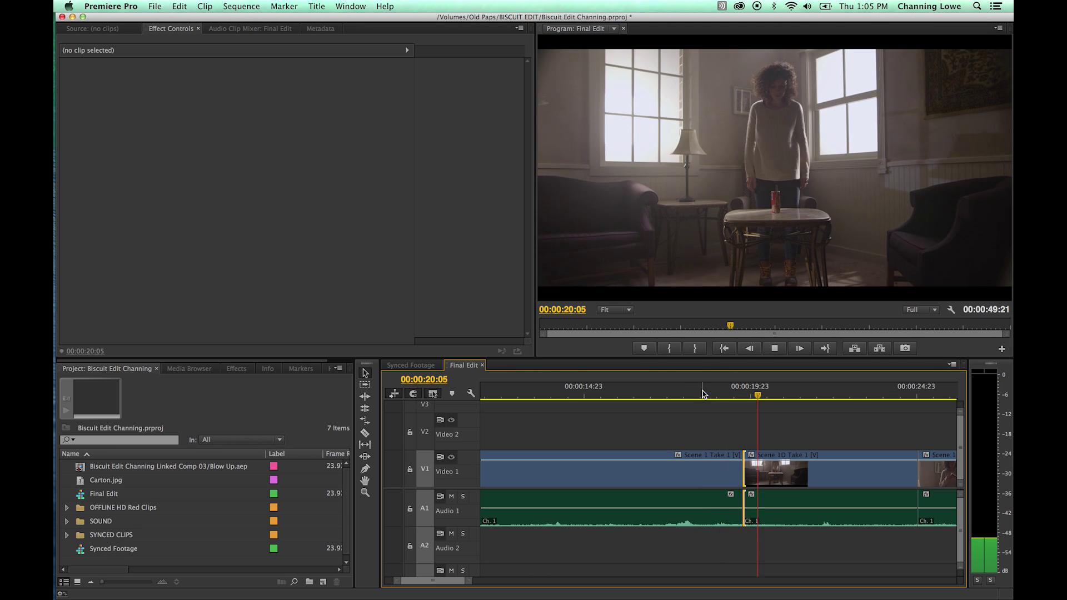
pyautogui.press('space')
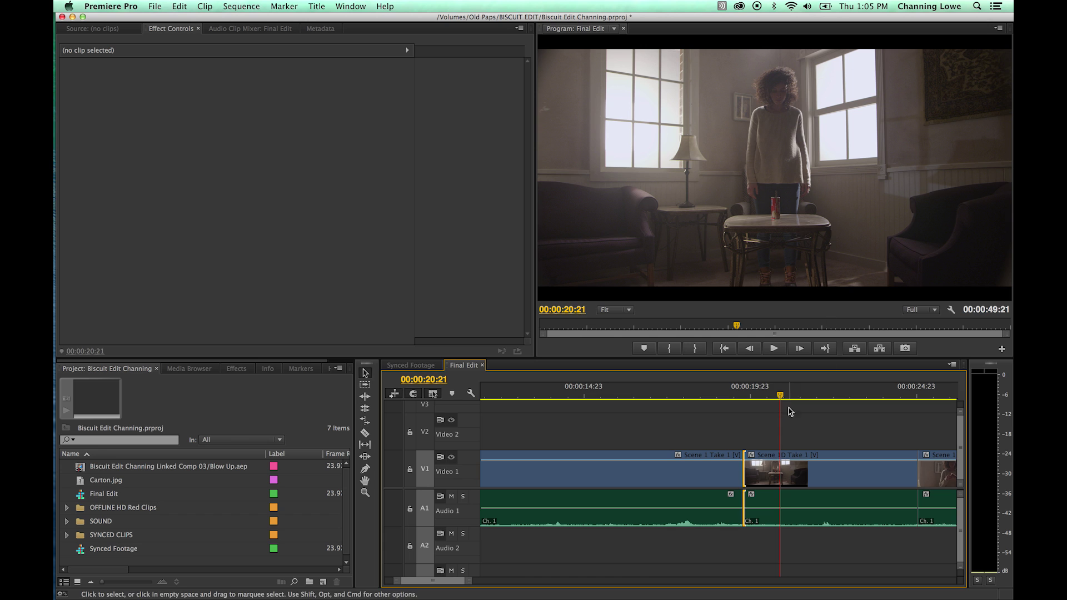
# Return to the revised cut, then move to the next edit at 00:00:25:00 and open its two-up trim view.
pyautogui.press('Up')
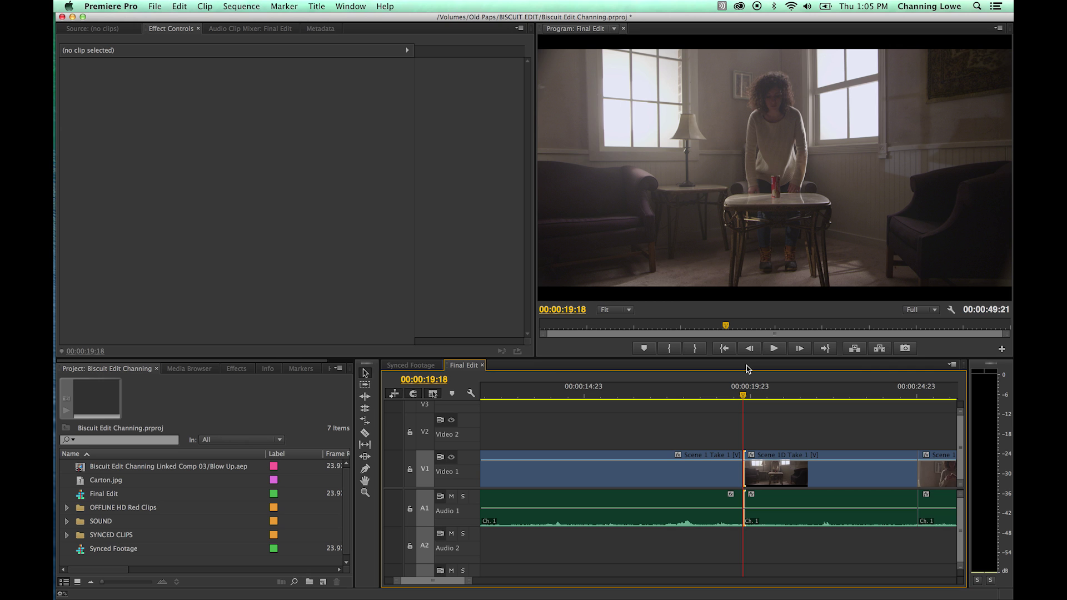
pyautogui.press('Down')
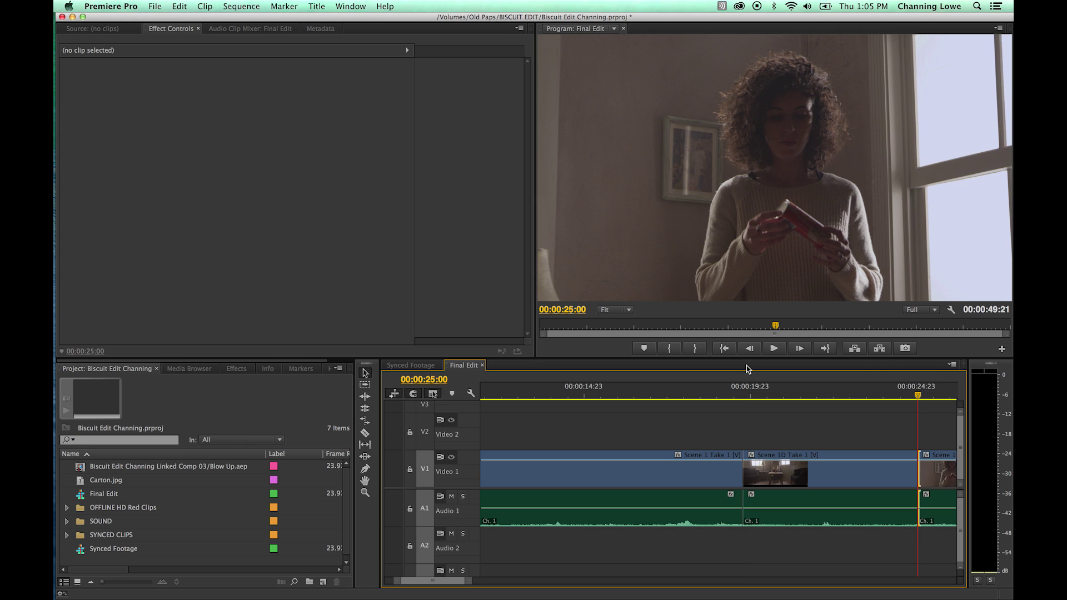
pyautogui.hotkey('shift', 't')
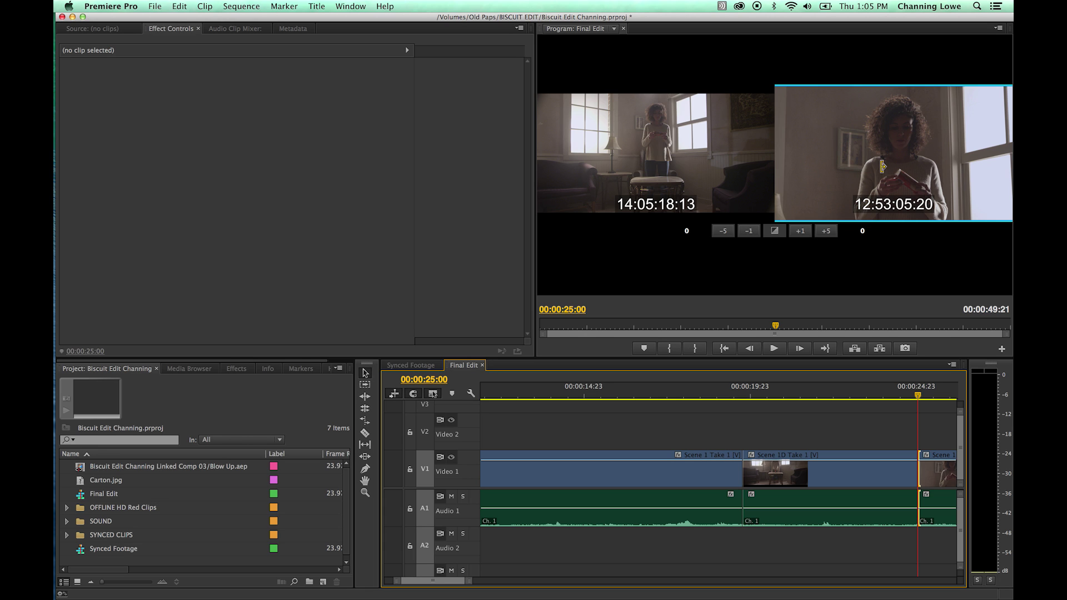
# Make the clip after the 00:00:25:00 cut start at 12:53:06:07, then play through the new cut.
pyautogui.hotkey('alt', 'Left')
pyautogui.hotkey('alt', 'Left')
pyautogui.hotkey('alt', 'Left')
pyautogui.hotkey('alt', 'Left')
pyautogui.hotkey('alt', 'Left')
pyautogui.hotkey('alt', 'Left')
pyautogui.hotkey('alt', 'Left')
pyautogui.hotkey('alt', 'Left')
pyautogui.hotkey('alt', 'Left')
pyautogui.hotkey('alt', 'Right')
pyautogui.hotkey('alt', 'Right')
pyautogui.hotkey('alt', 'Right')
pyautogui.hotkey('alt', 'Right')
pyautogui.hotkey('alt', 'Right')
pyautogui.hotkey('alt', 'Right')
pyautogui.hotkey('alt', 'Right')
pyautogui.hotkey('alt', 'Right')
pyautogui.hotkey('alt', 'Right')
pyautogui.hotkey('alt', 'Right')
pyautogui.hotkey('alt', 'Right')
pyautogui.hotkey('alt', 'Right')
pyautogui.hotkey('alt', 'Right')
pyautogui.hotkey('alt', 'Right')
pyautogui.hotkey('alt', 'Right')
pyautogui.hotkey('alt', 'Right')
pyautogui.hotkey('alt', 'Right')
pyautogui.hotkey('alt', 'Right')
pyautogui.hotkey('alt', 'Right')
pyautogui.hotkey('alt', 'Right')
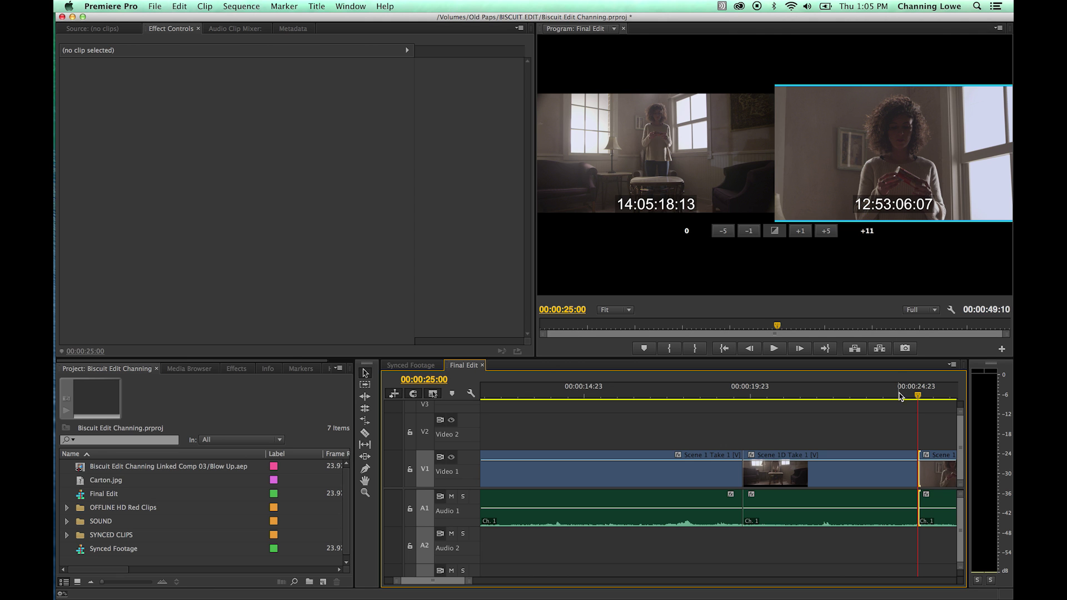
pyautogui.press('space')
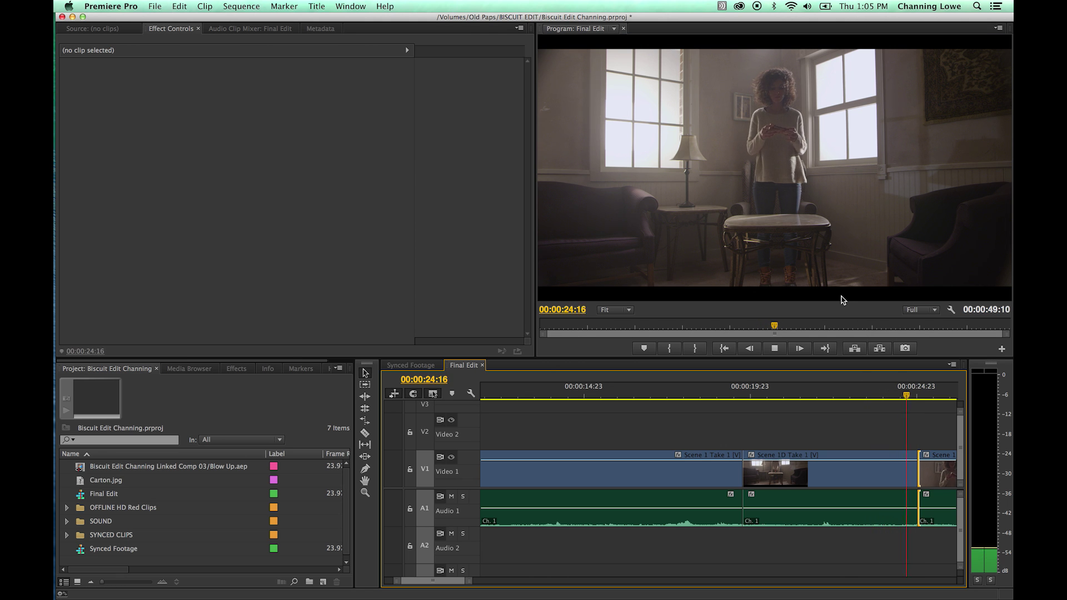
pyautogui.press('space')
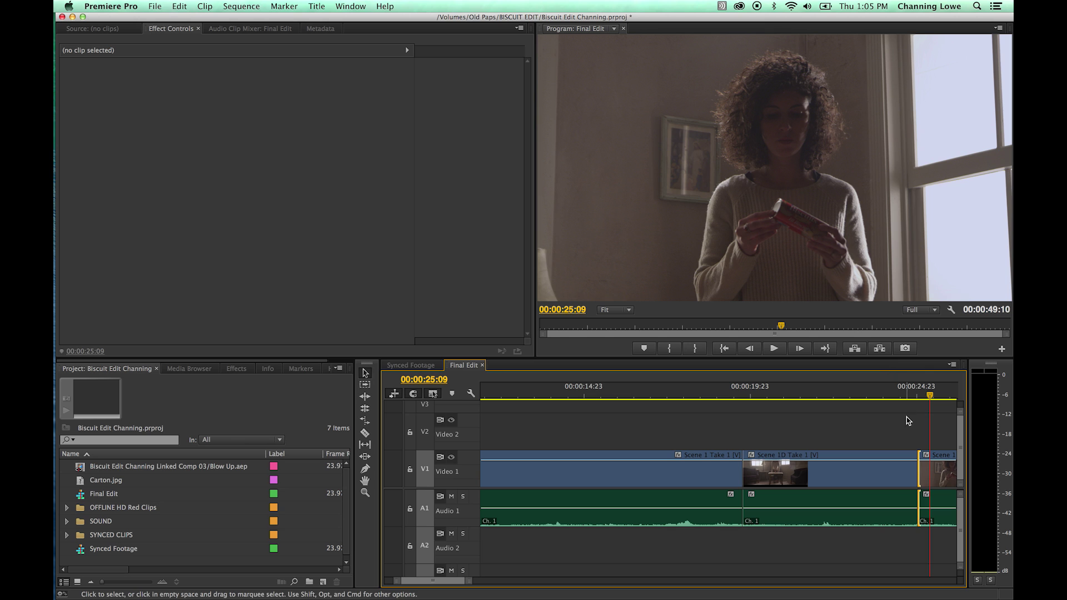